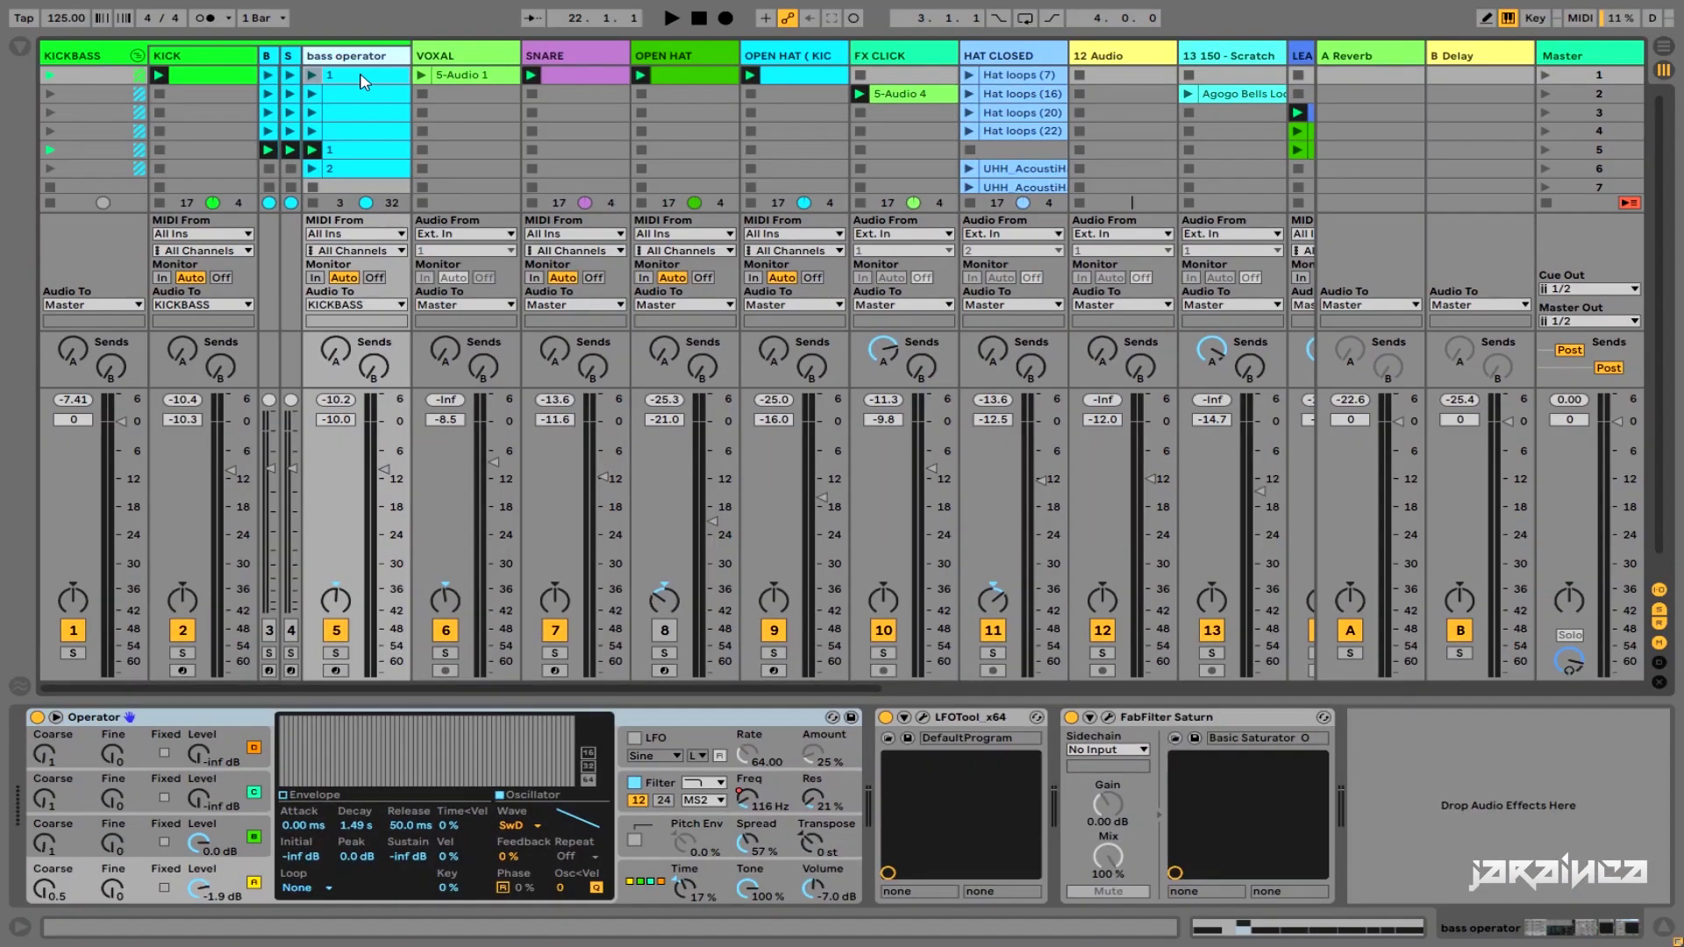
Step: Insert a new MIDI track and load Operator onto it from the Instruments browser
right_click(371, 55)
click(421, 218)
click(19, 45)
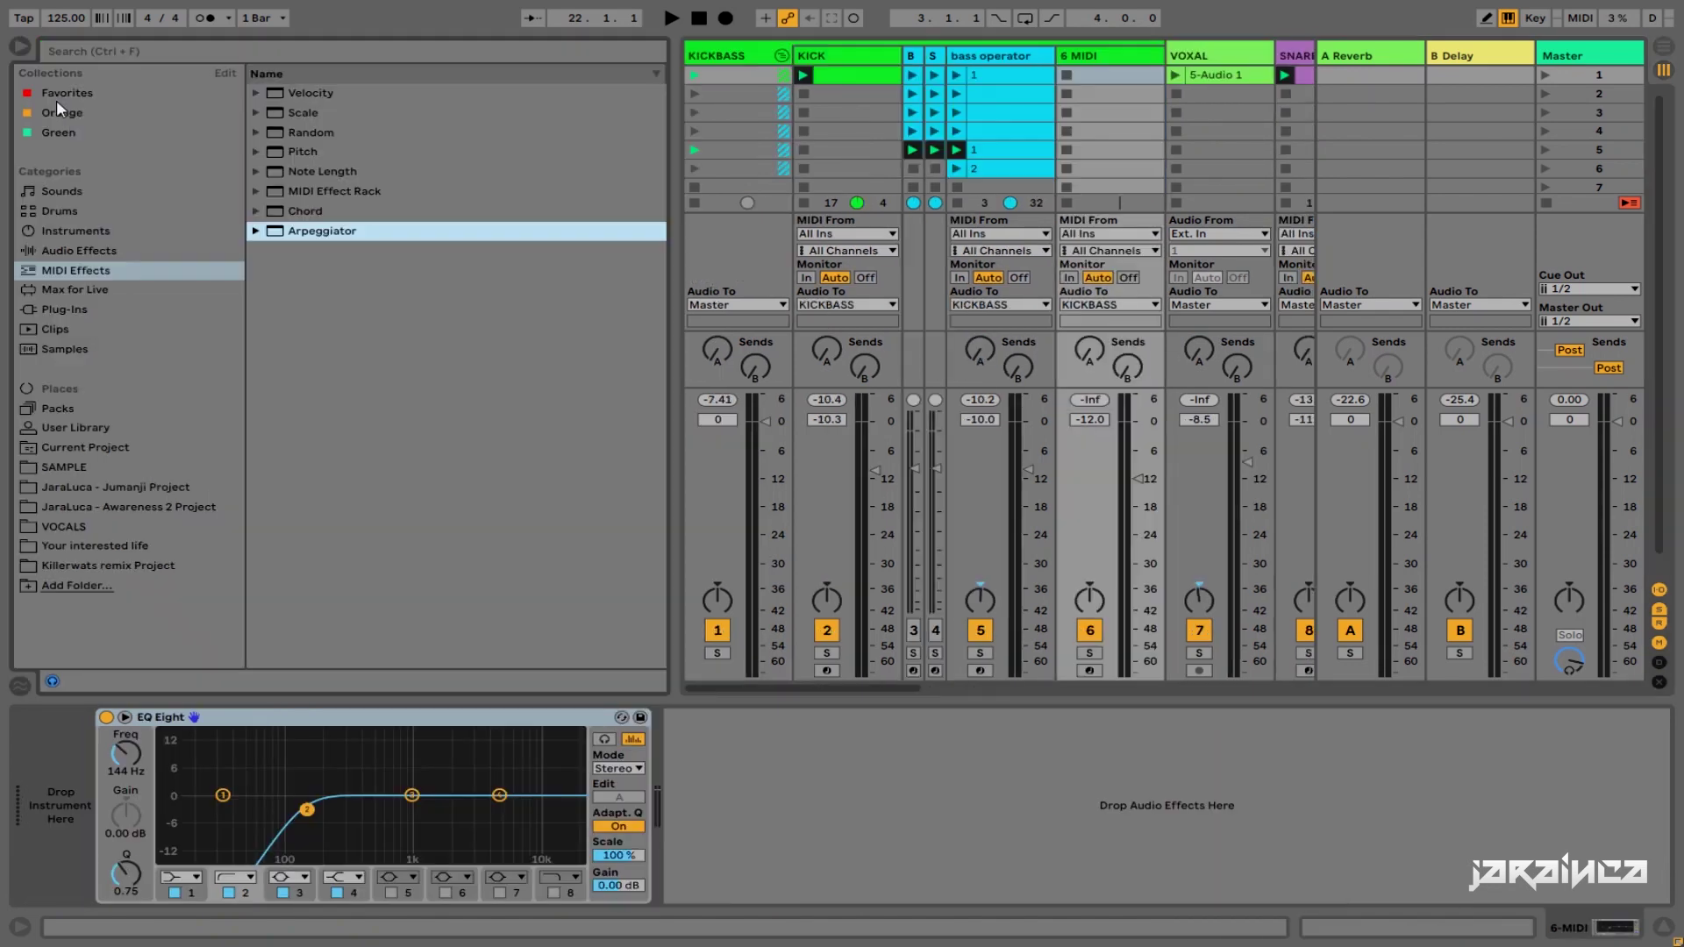
click(95, 233)
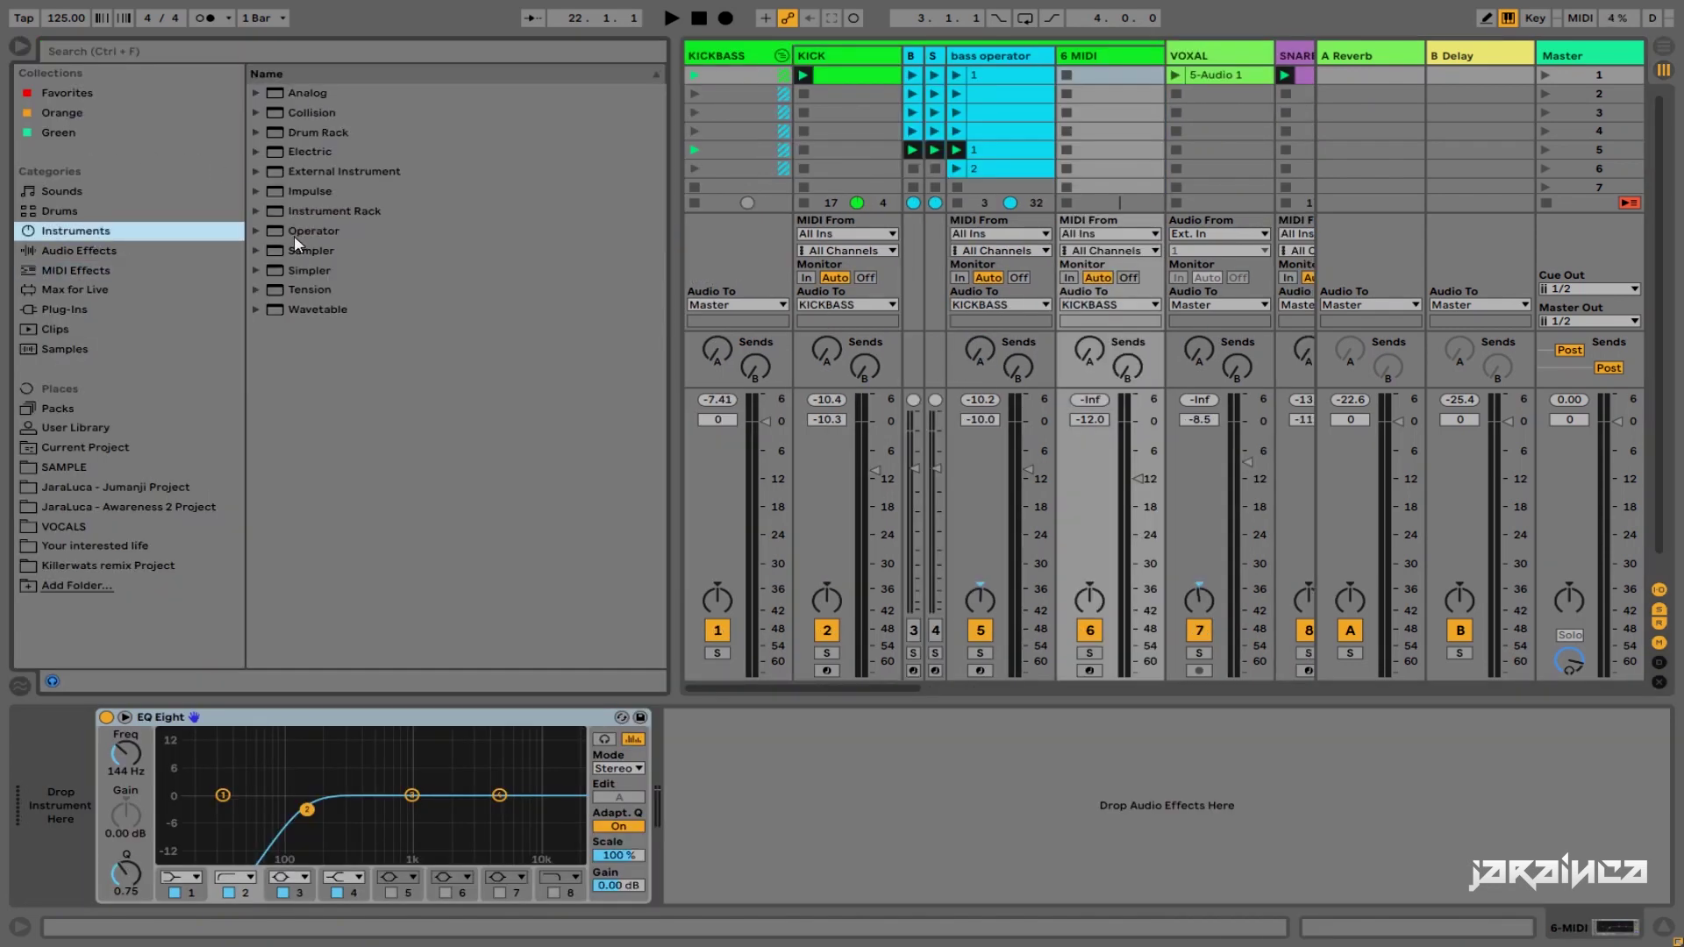
drag(296, 237, 1088, 96)
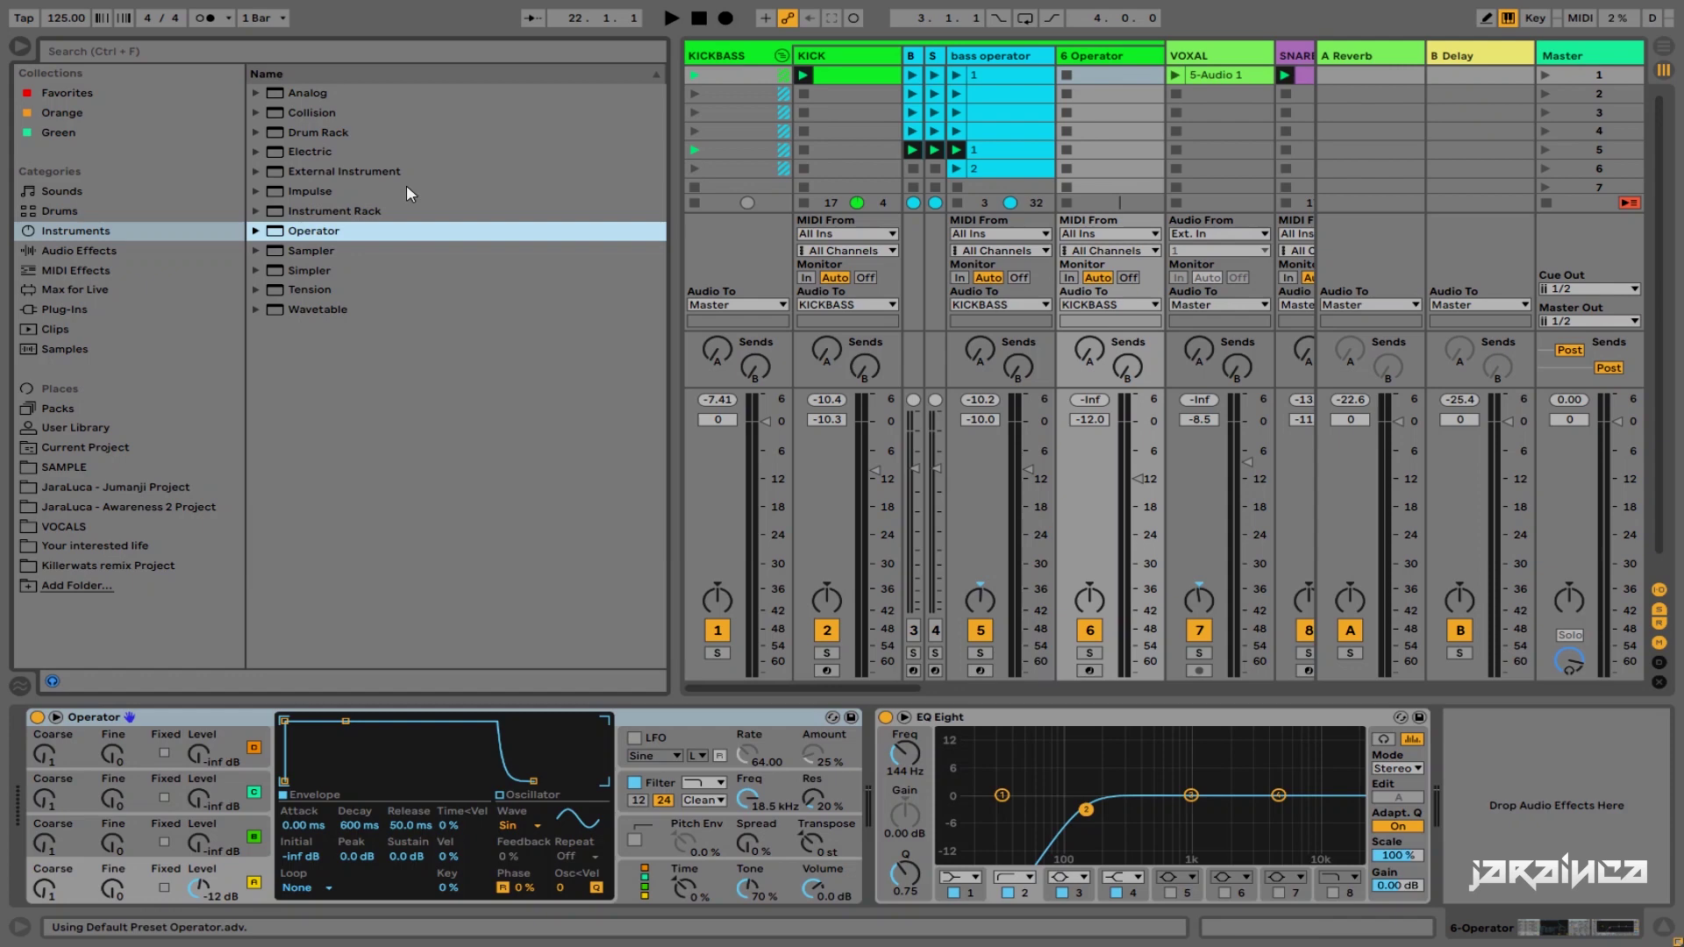
Step: Hide the browser and set Operator's oscillator A wave to SwD
click(21, 47)
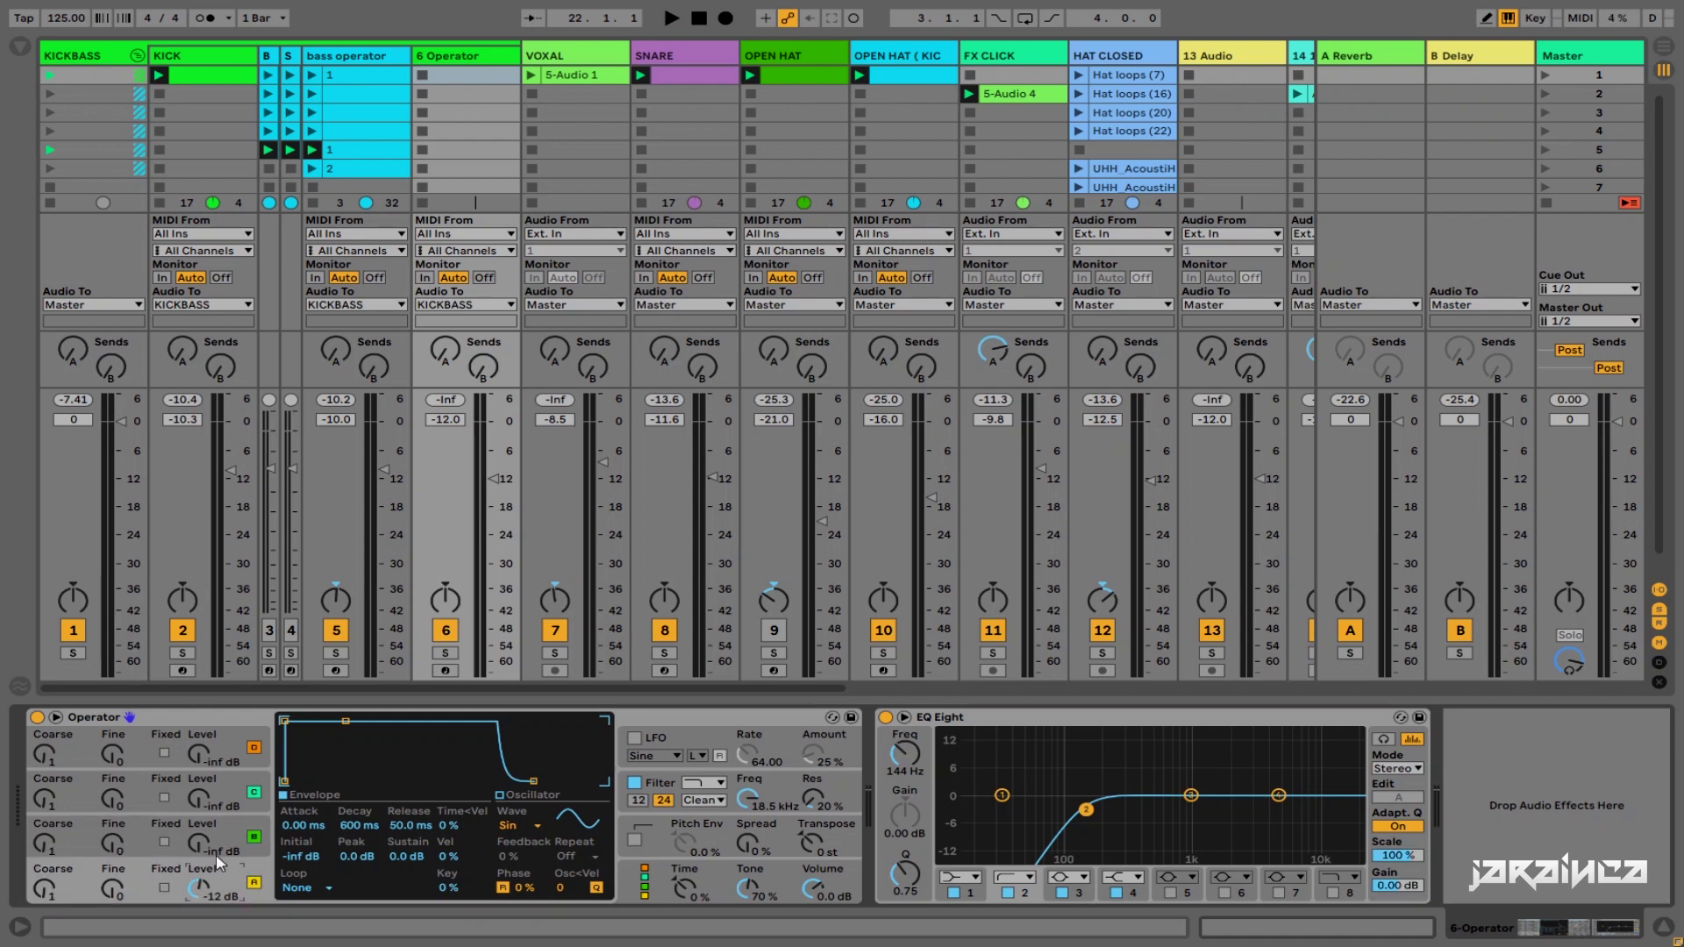
click(520, 825)
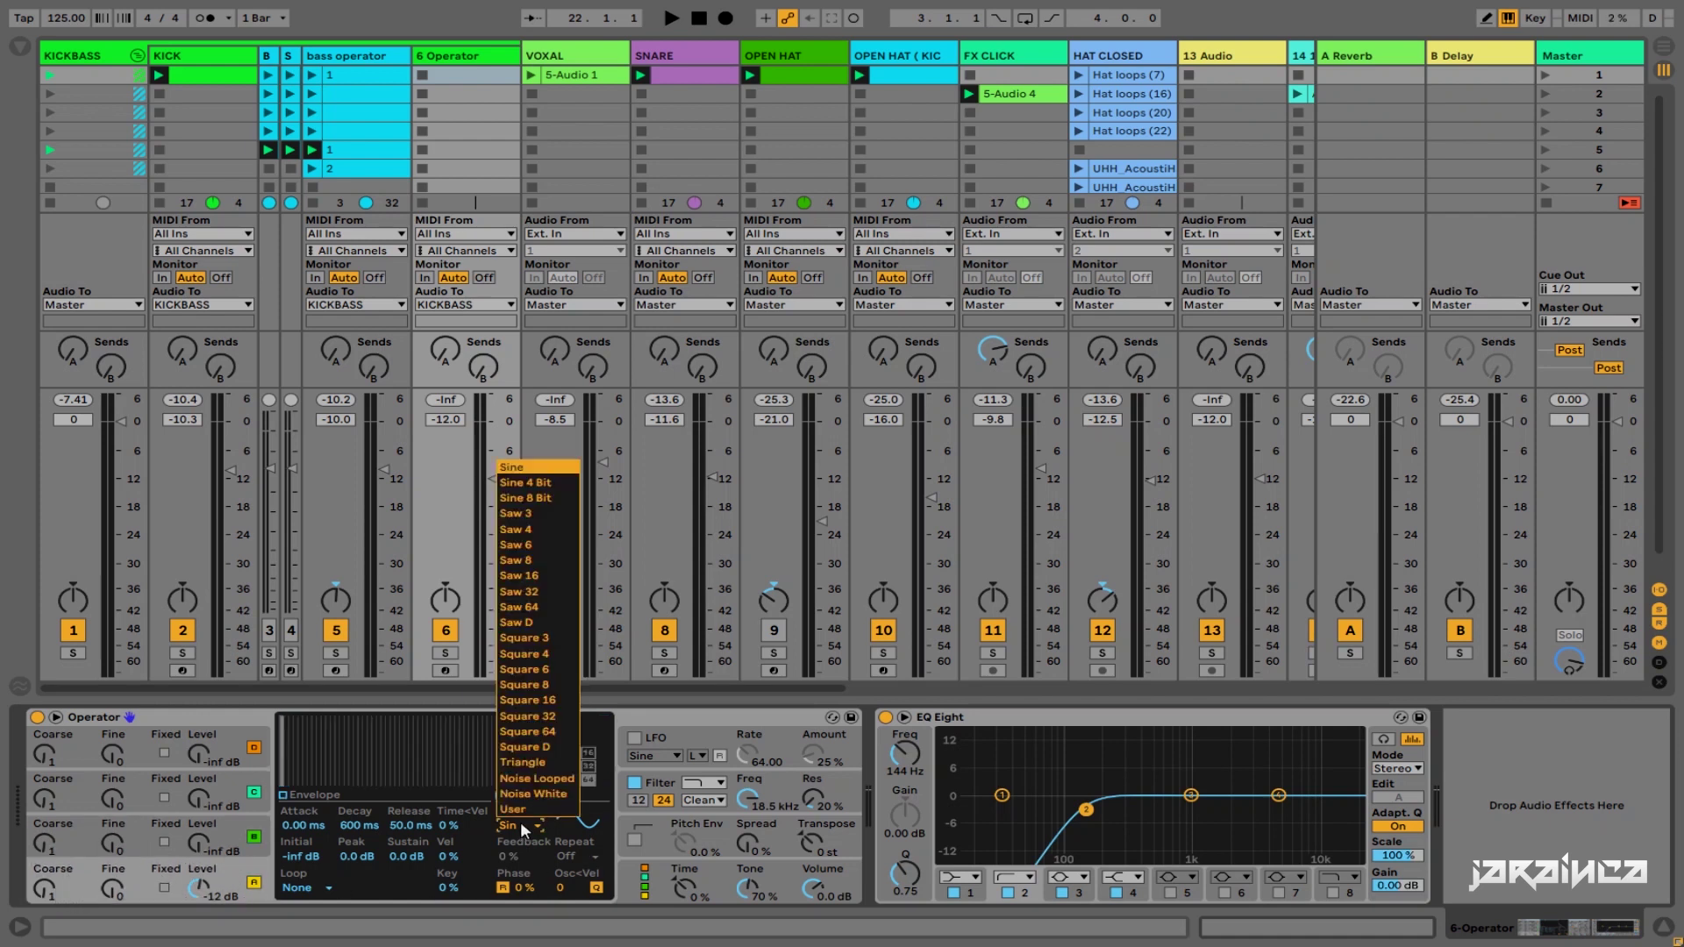
click(536, 625)
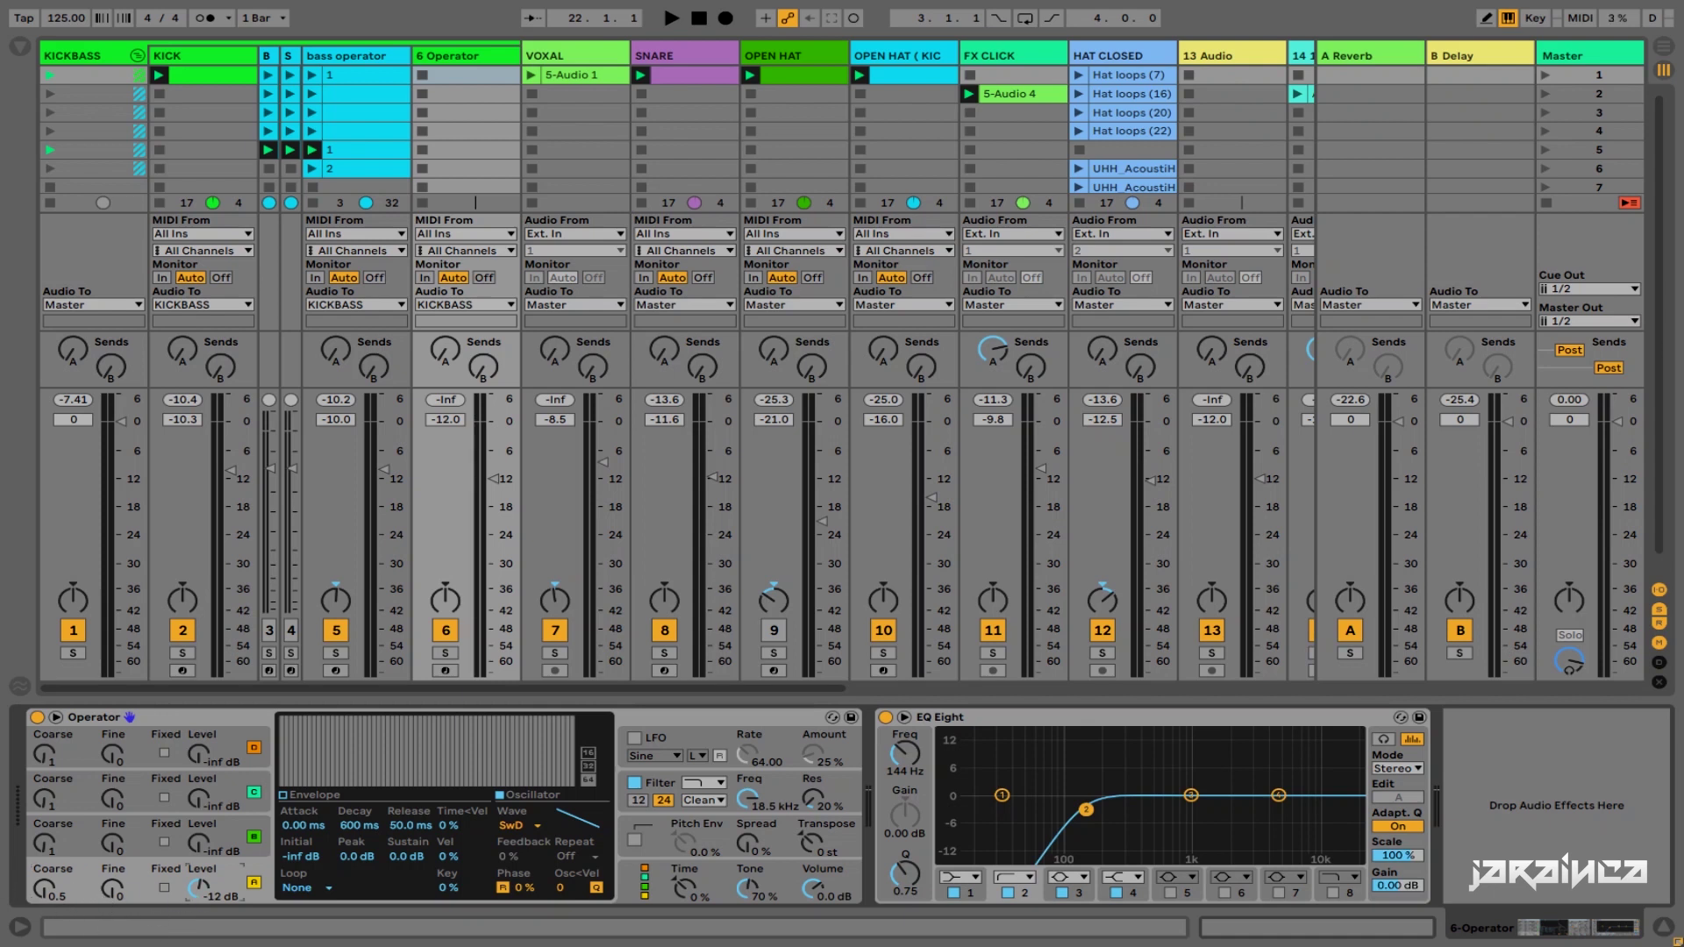
Step: Lower oscillator A to -3.5 dB and give oscillator B the SwD saw wave
drag(196, 893, 196, 864)
click(225, 847)
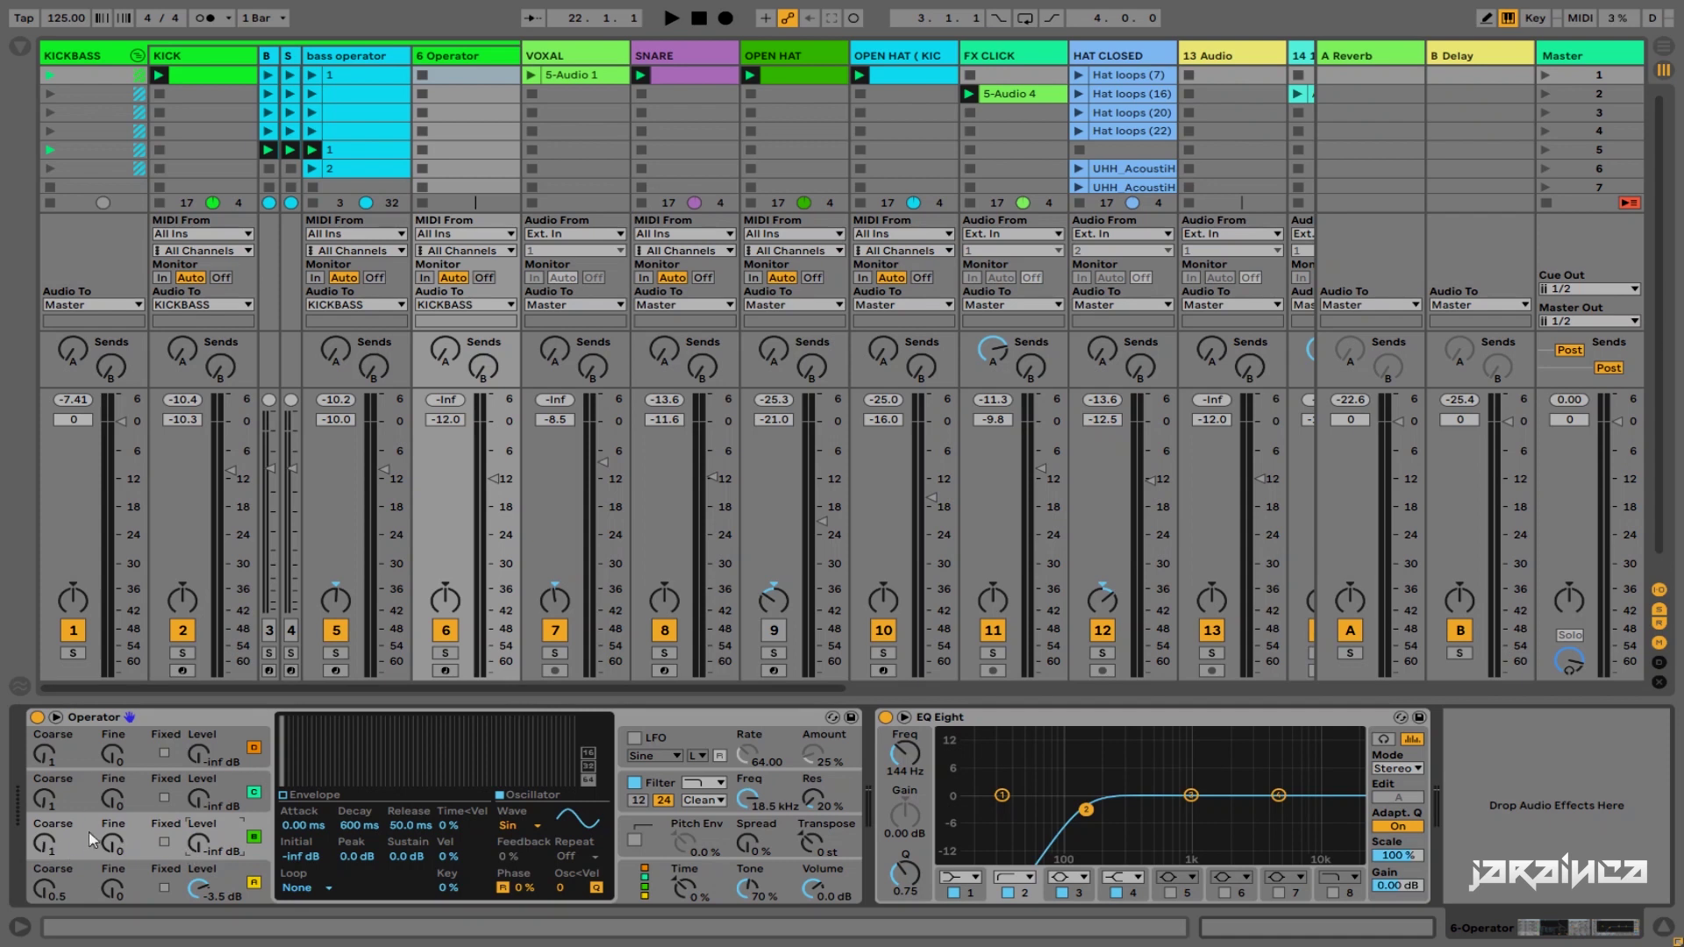
click(516, 829)
click(526, 624)
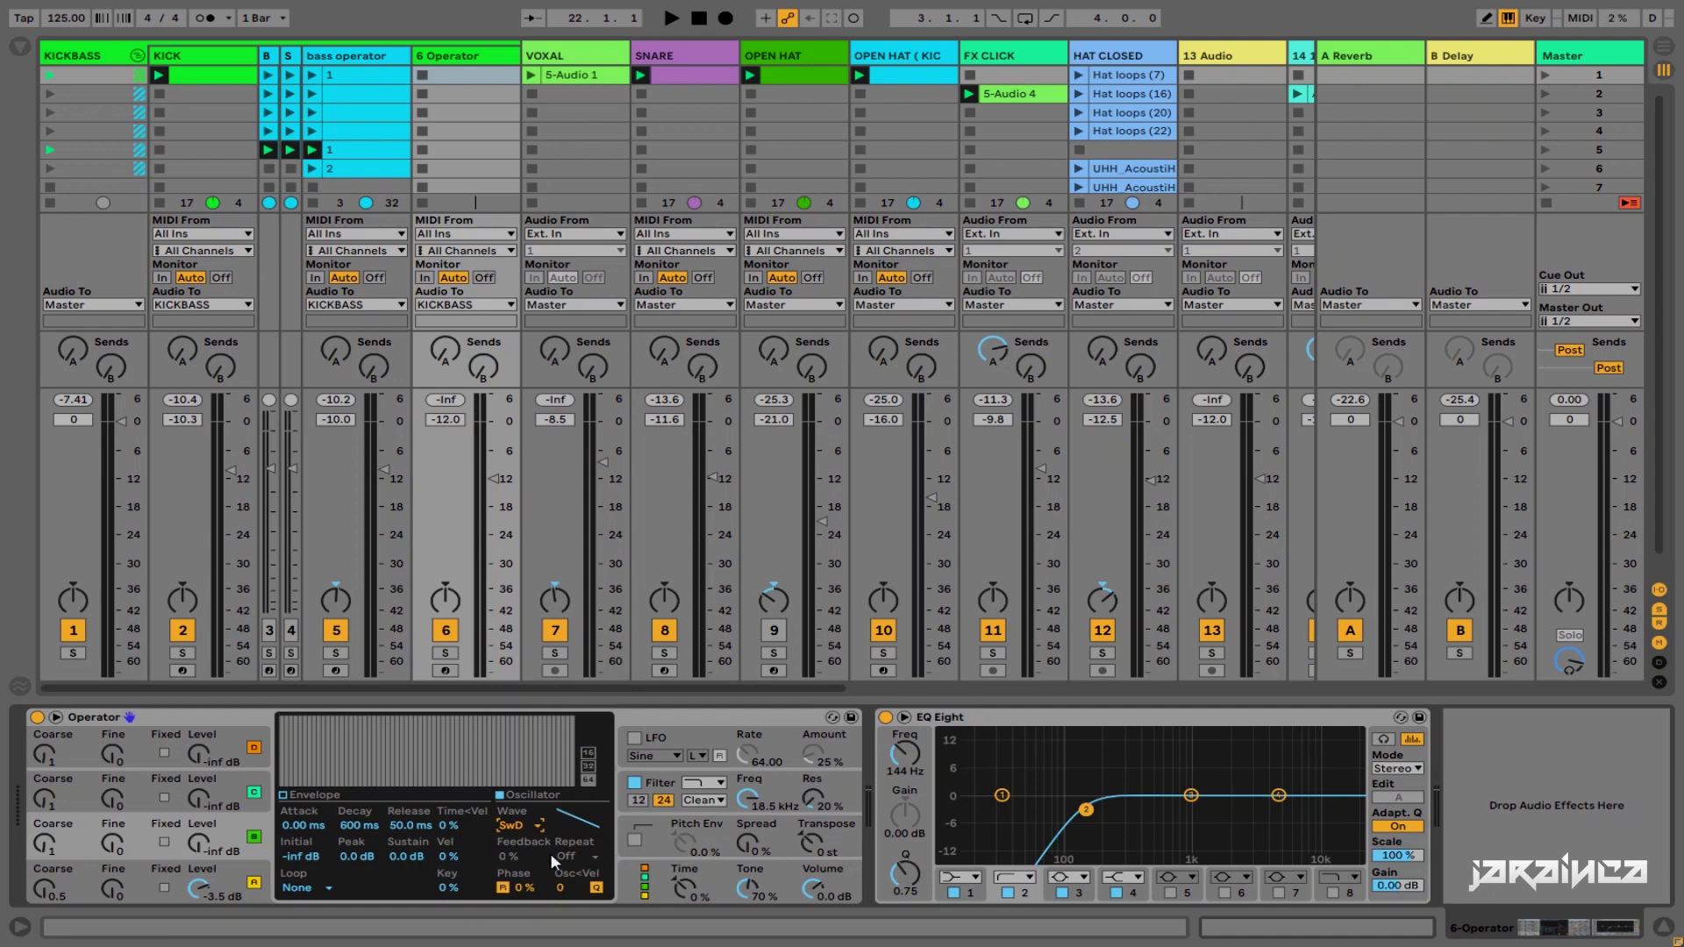
Step: Choose Operator's last algorithm in the global settings
click(645, 893)
click(583, 733)
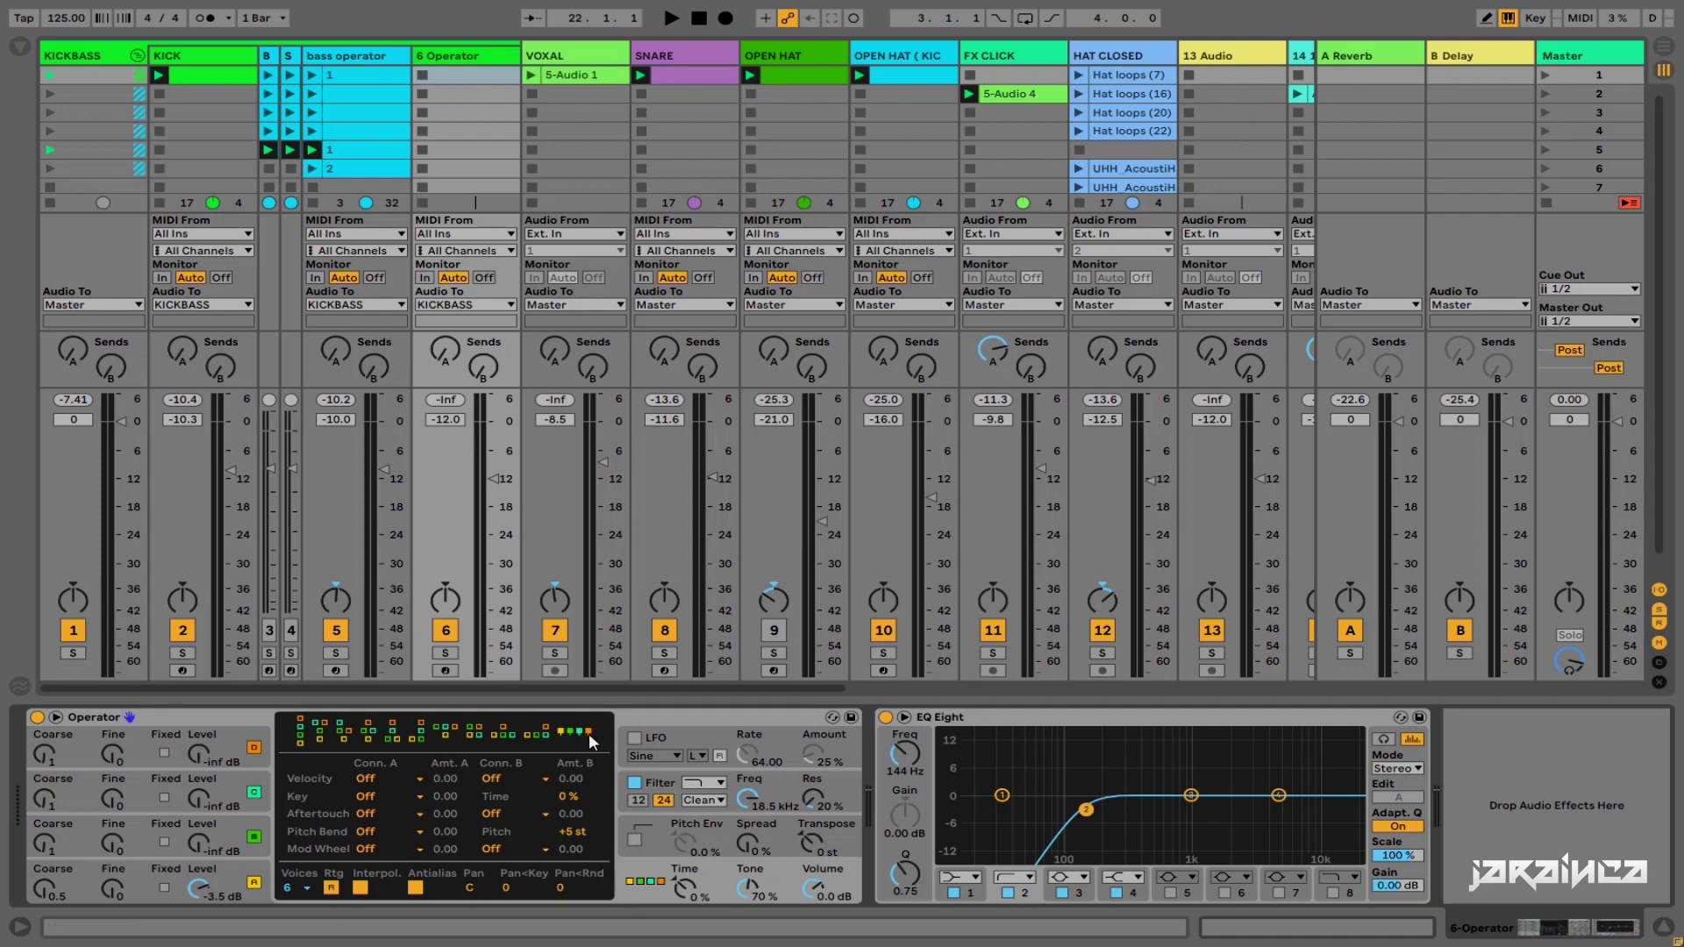
click(265, 844)
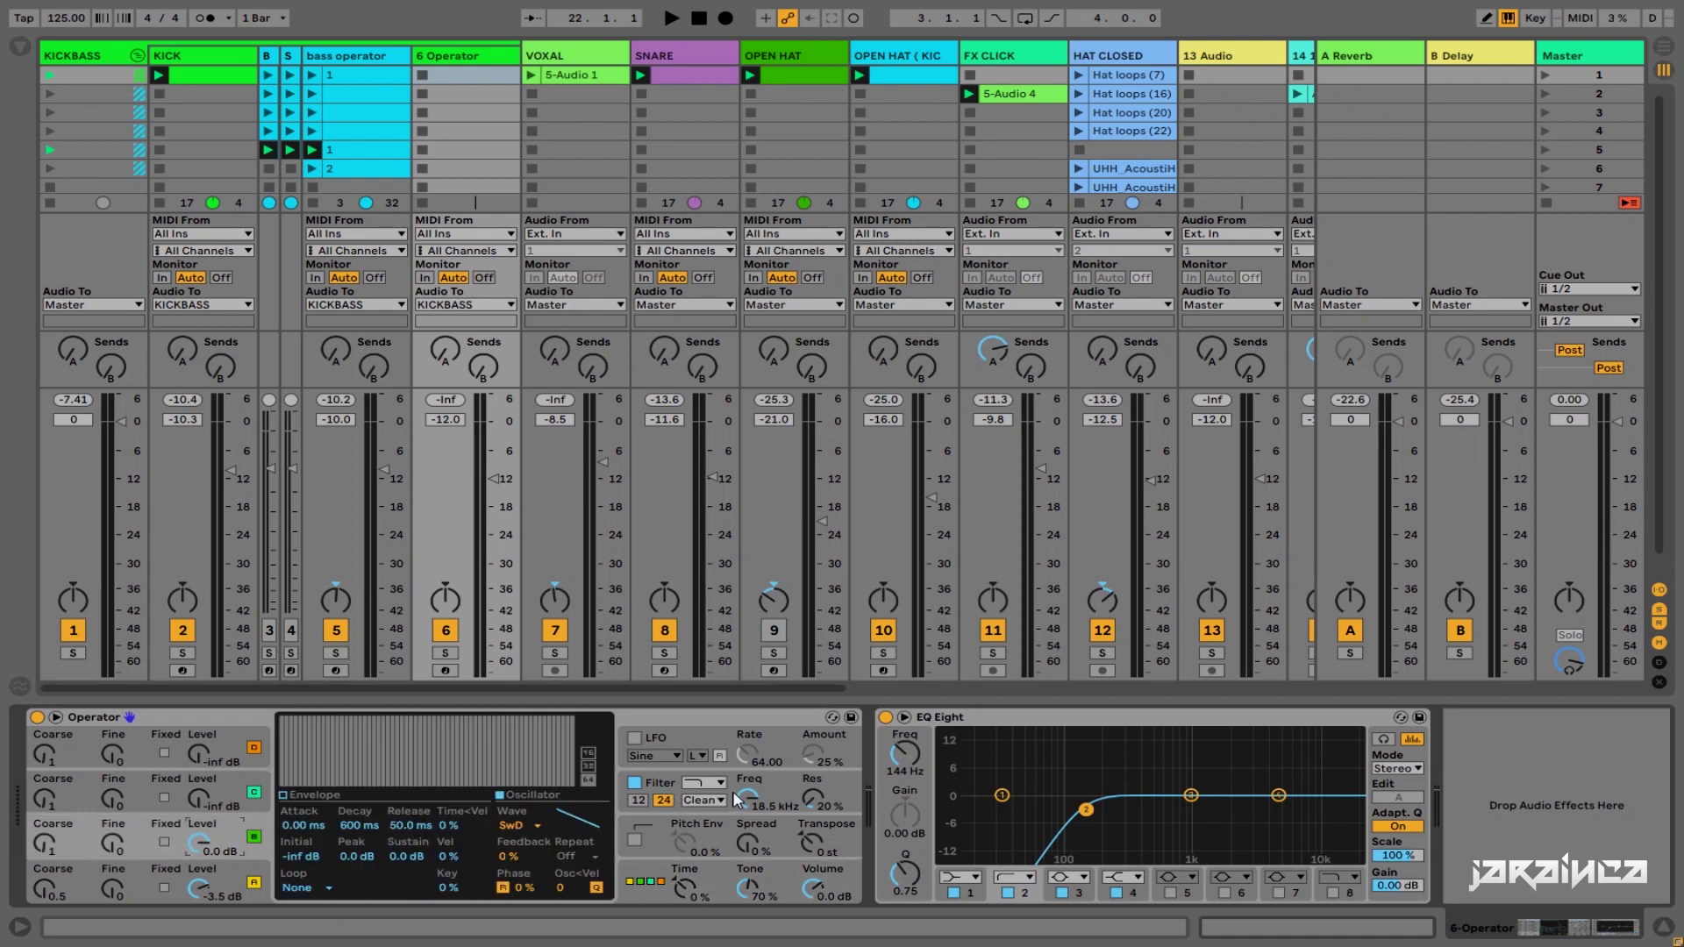
Step: Set the filter to 116 Hz cutoff, 12 slope and 26 % resonance
drag(746, 798, 746, 842)
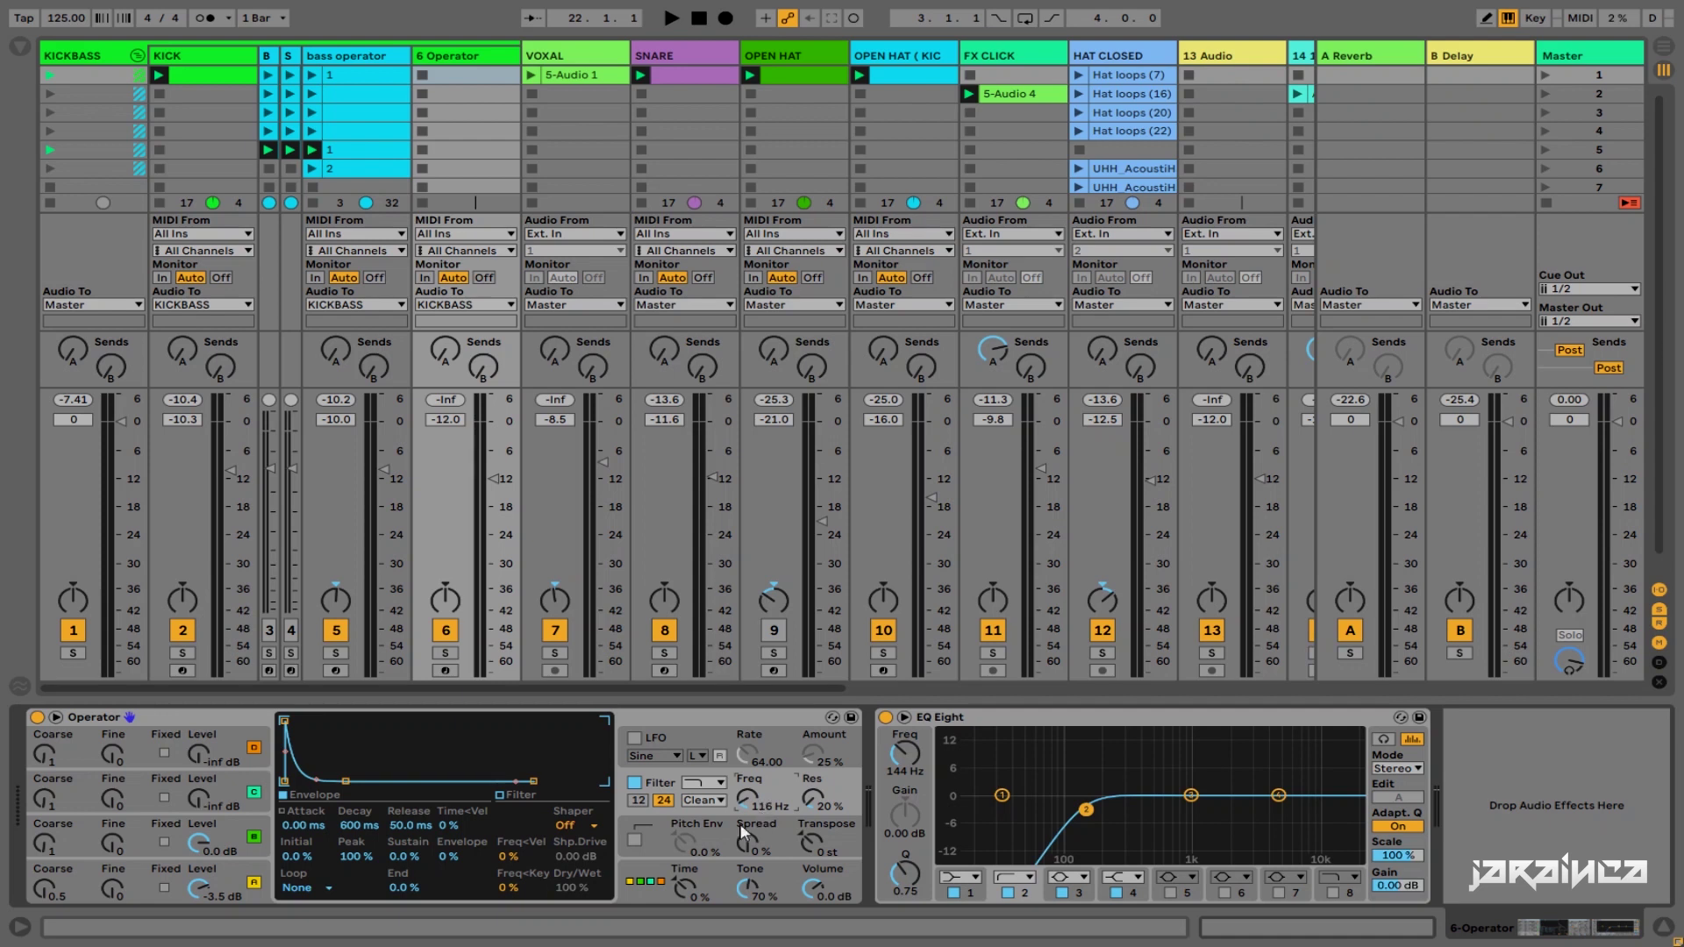
click(639, 800)
drag(813, 797, 813, 788)
Step: Give oscillators B and A envelope decays of 1.16 s with sustain at -inf dB
click(263, 838)
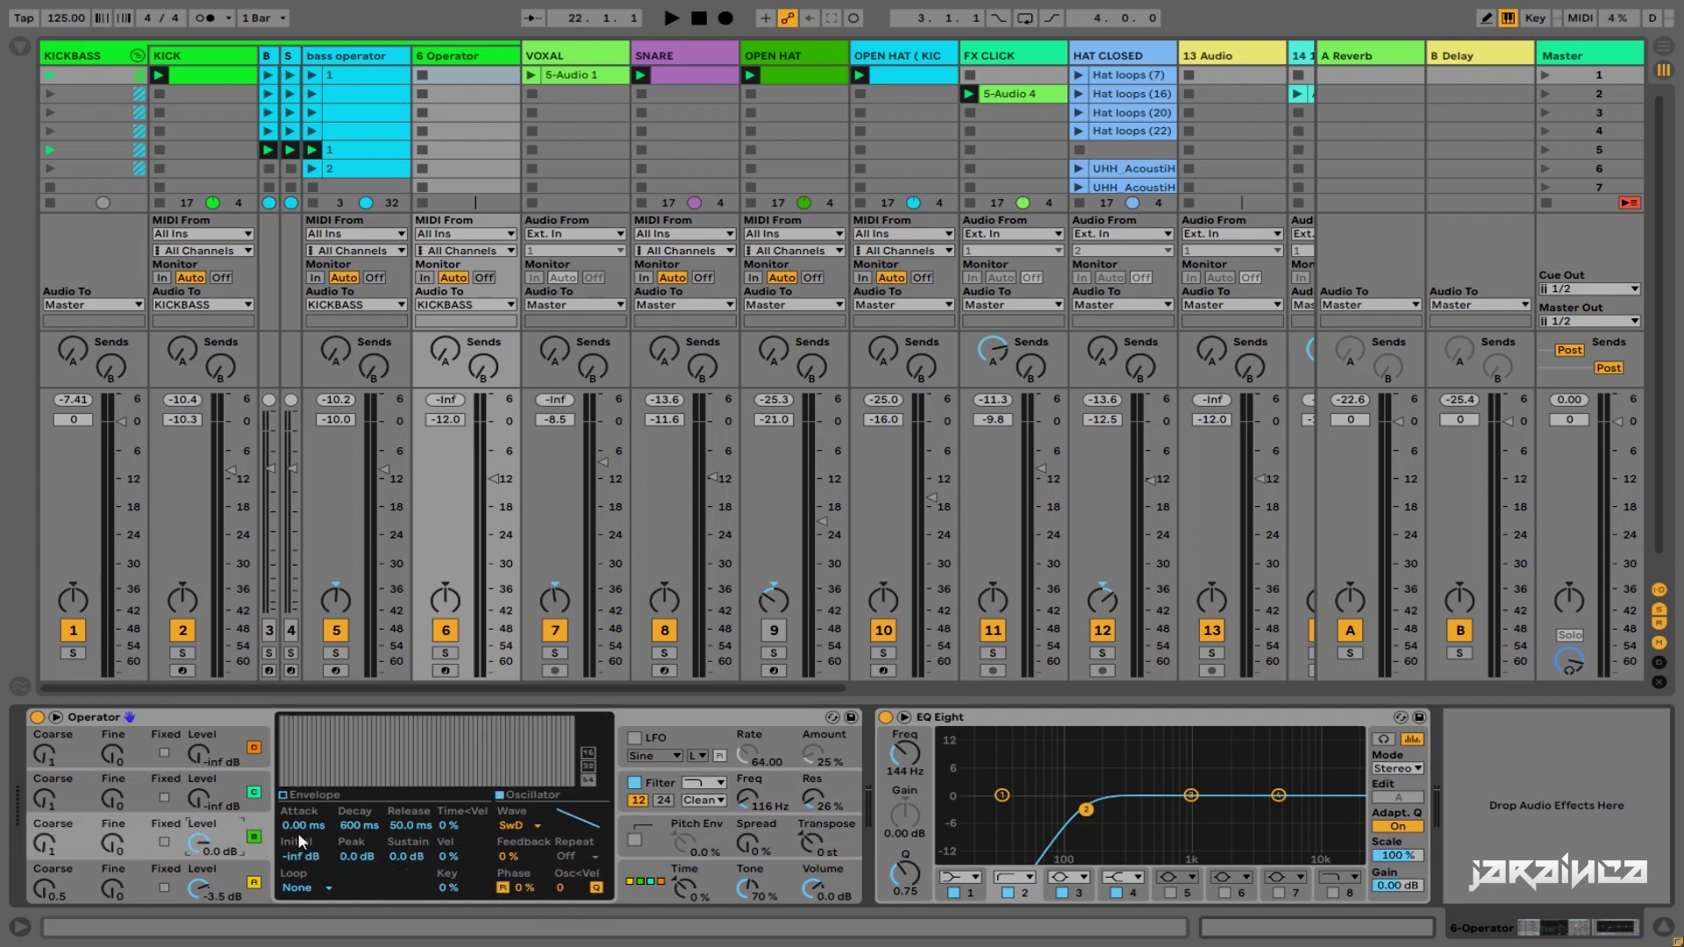
click(360, 826)
click(355, 735)
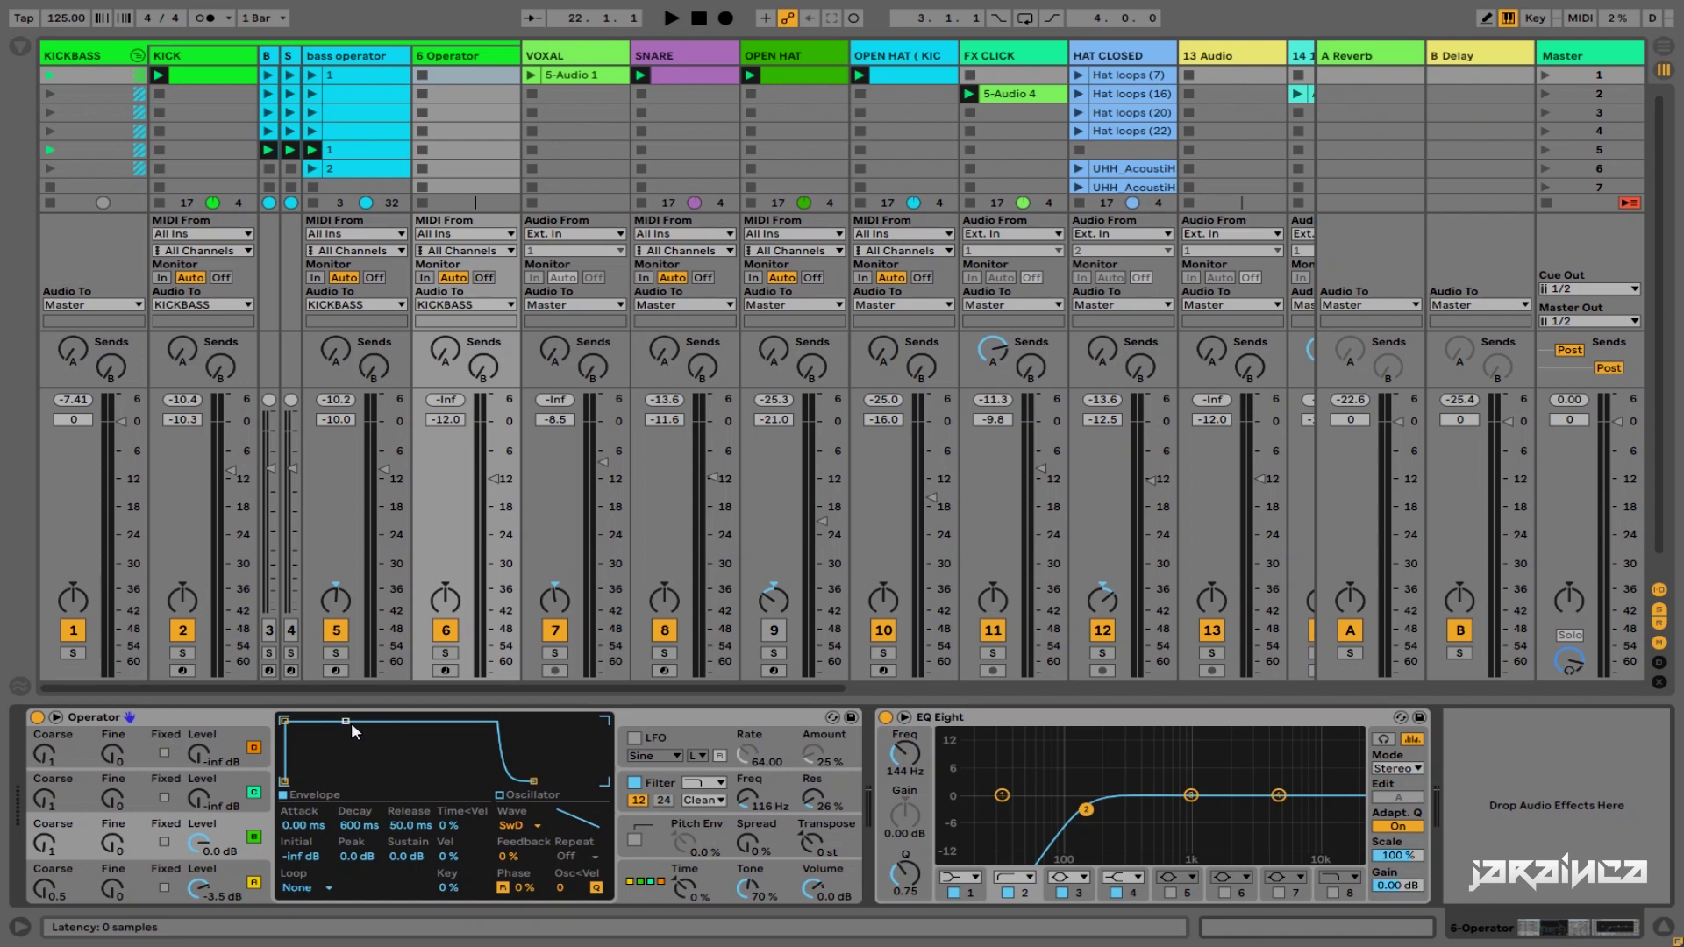
drag(351, 723, 360, 781)
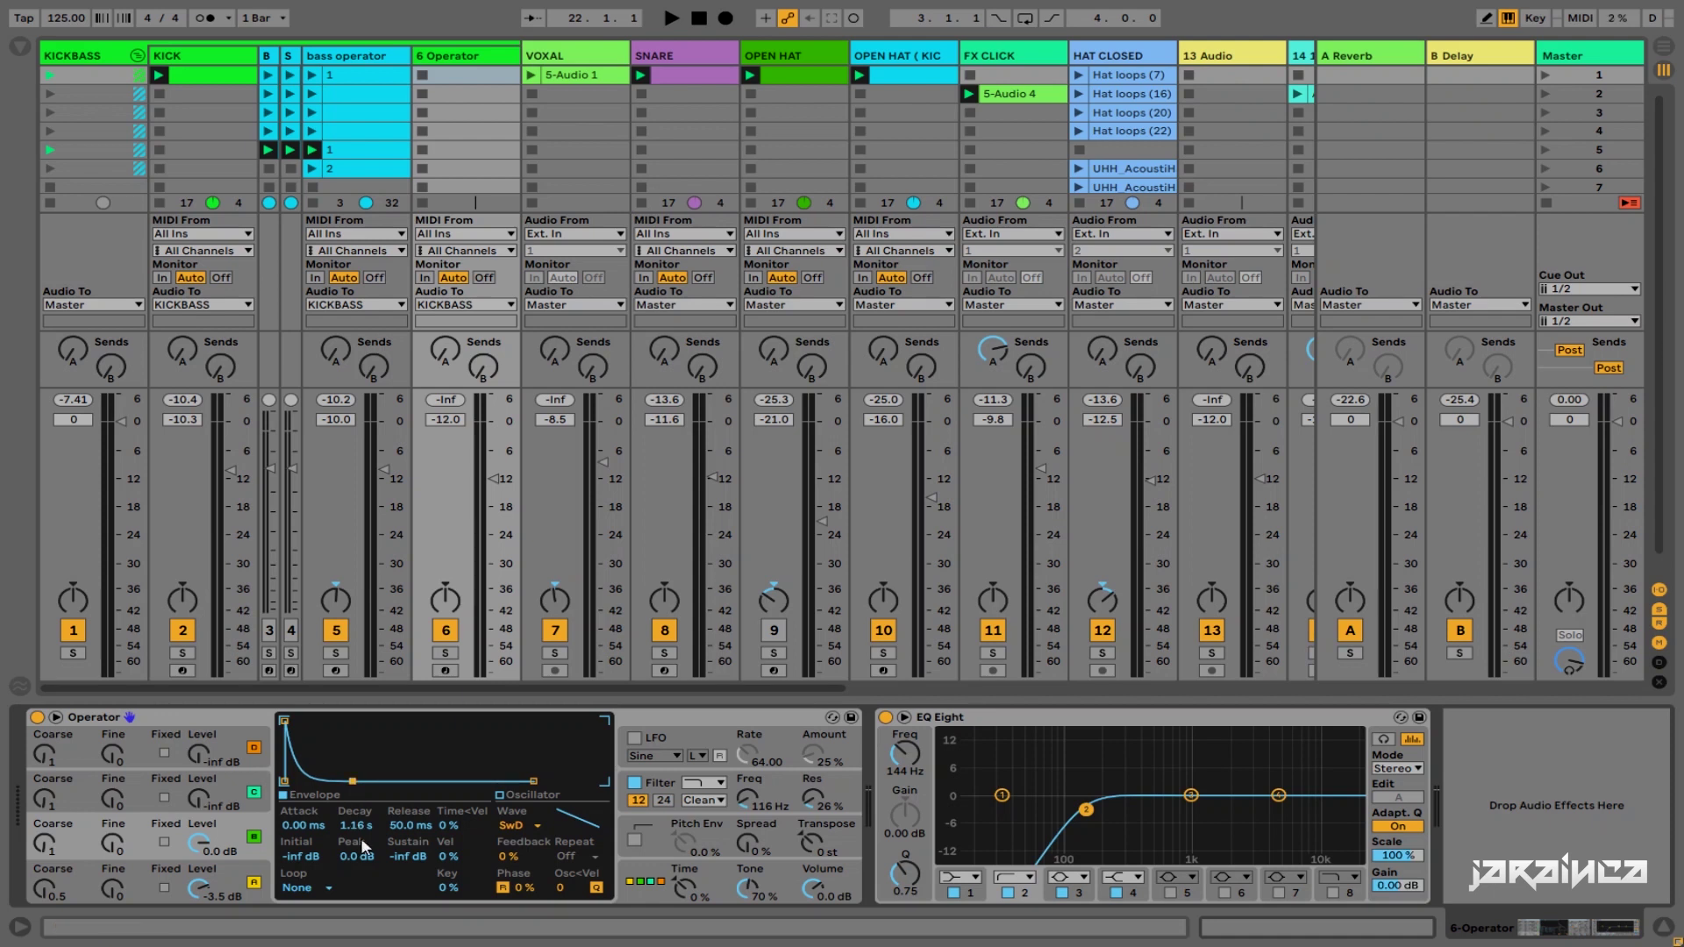
click(231, 882)
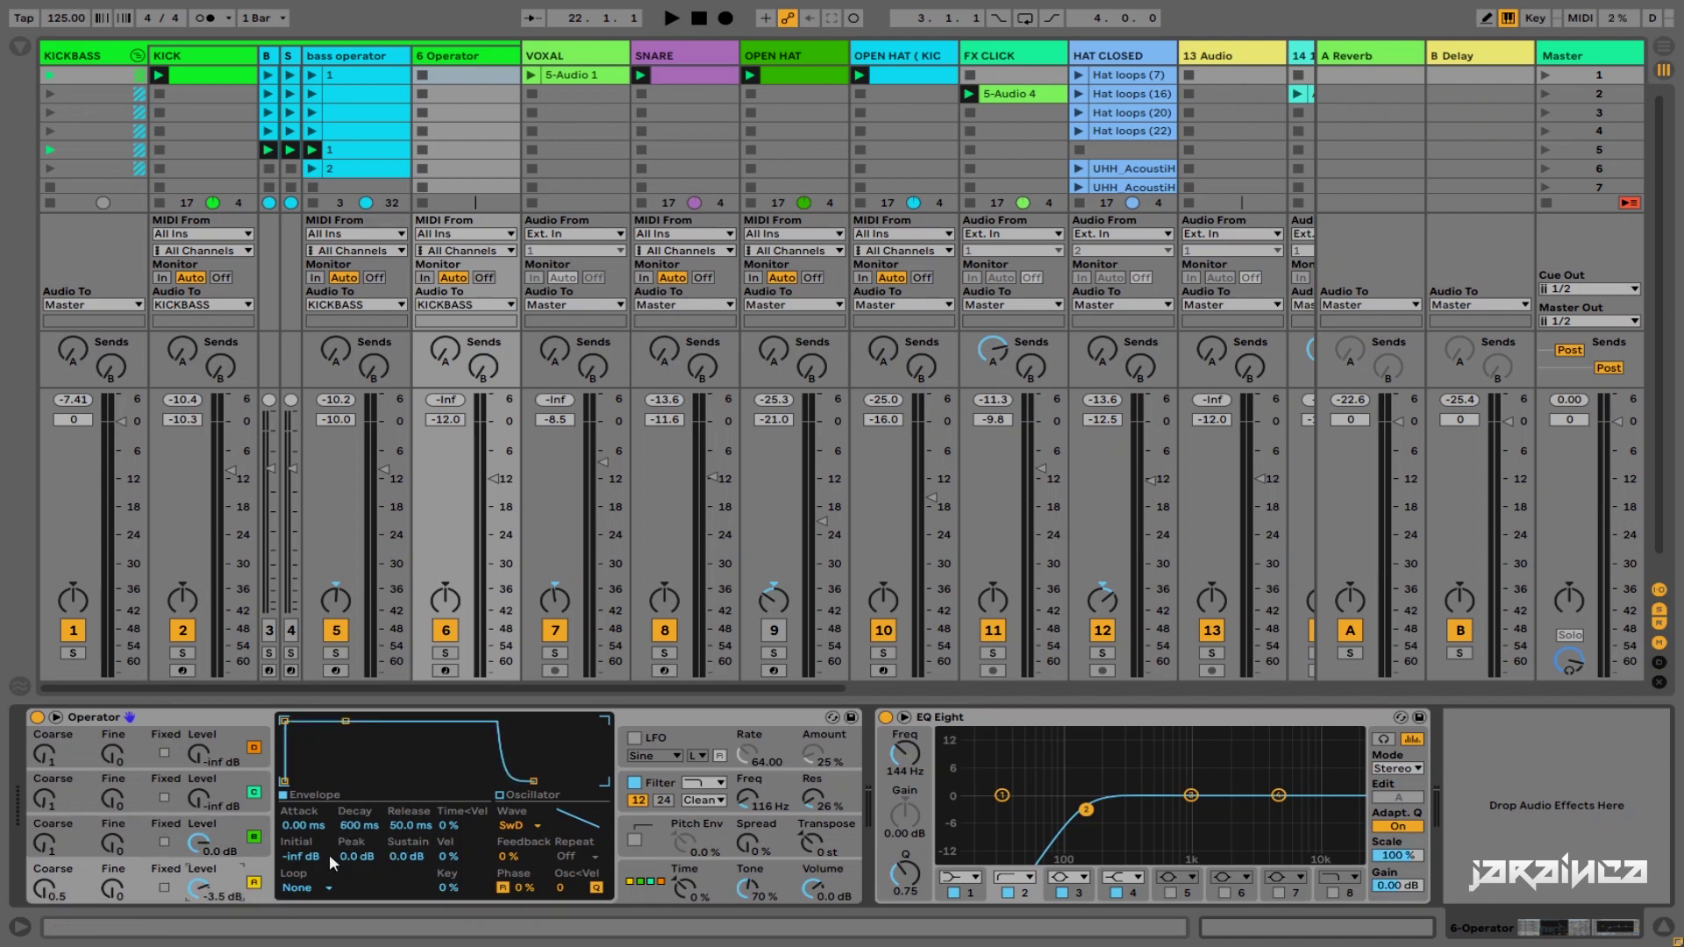
drag(358, 825, 358, 805)
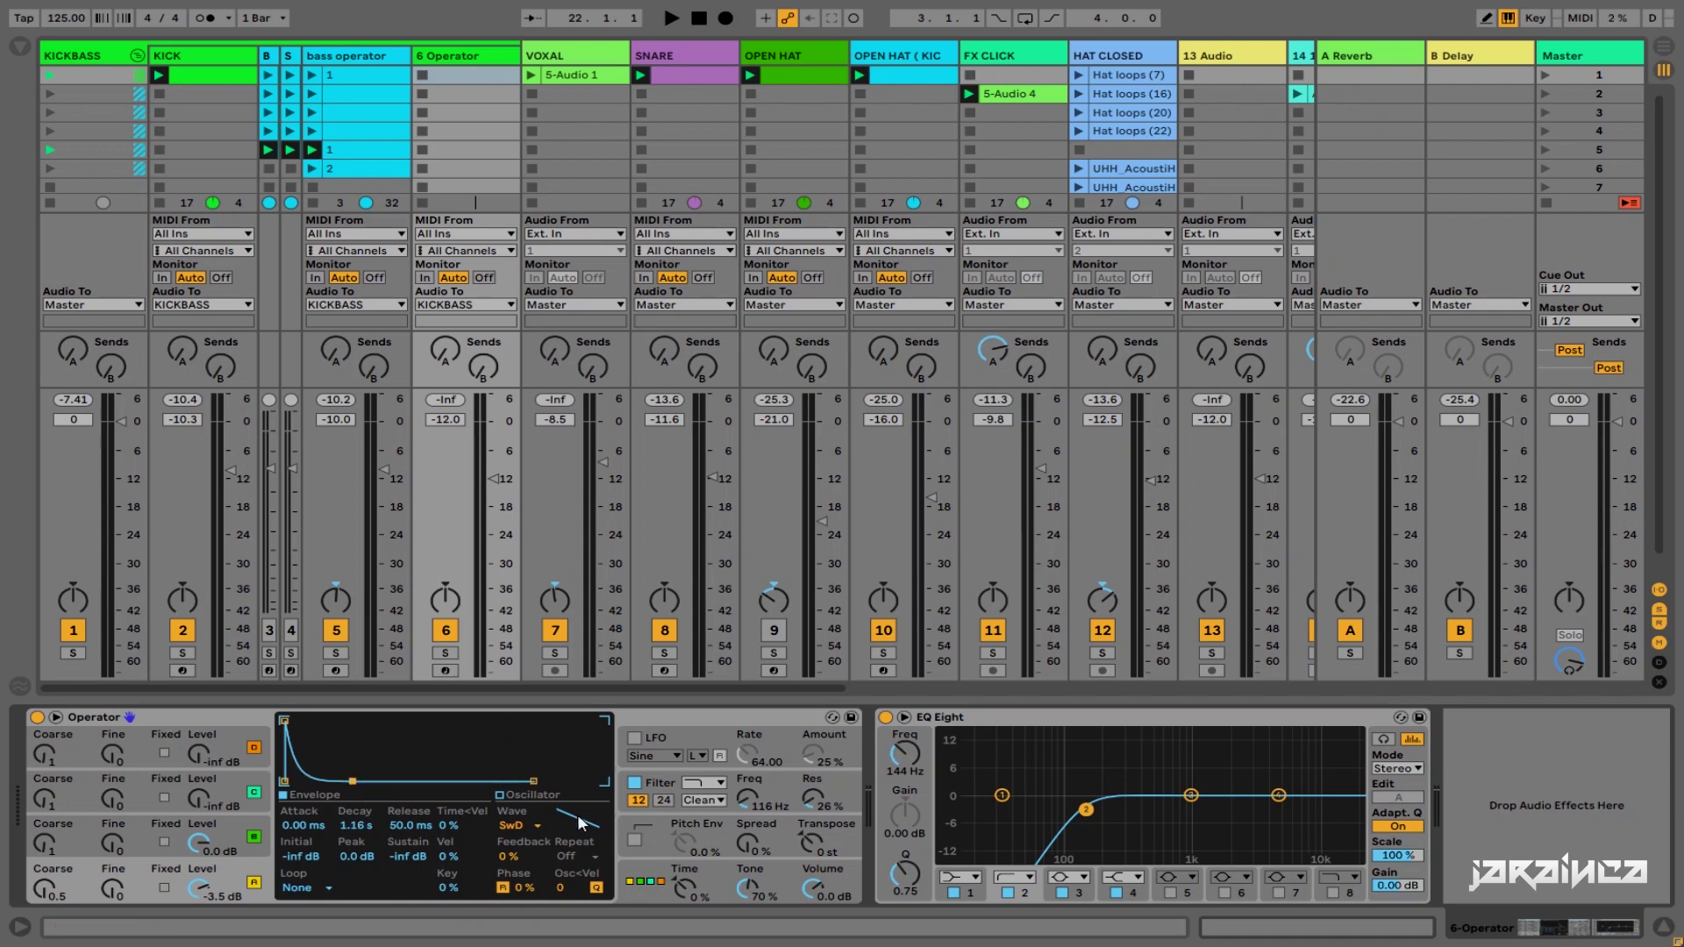
click(668, 789)
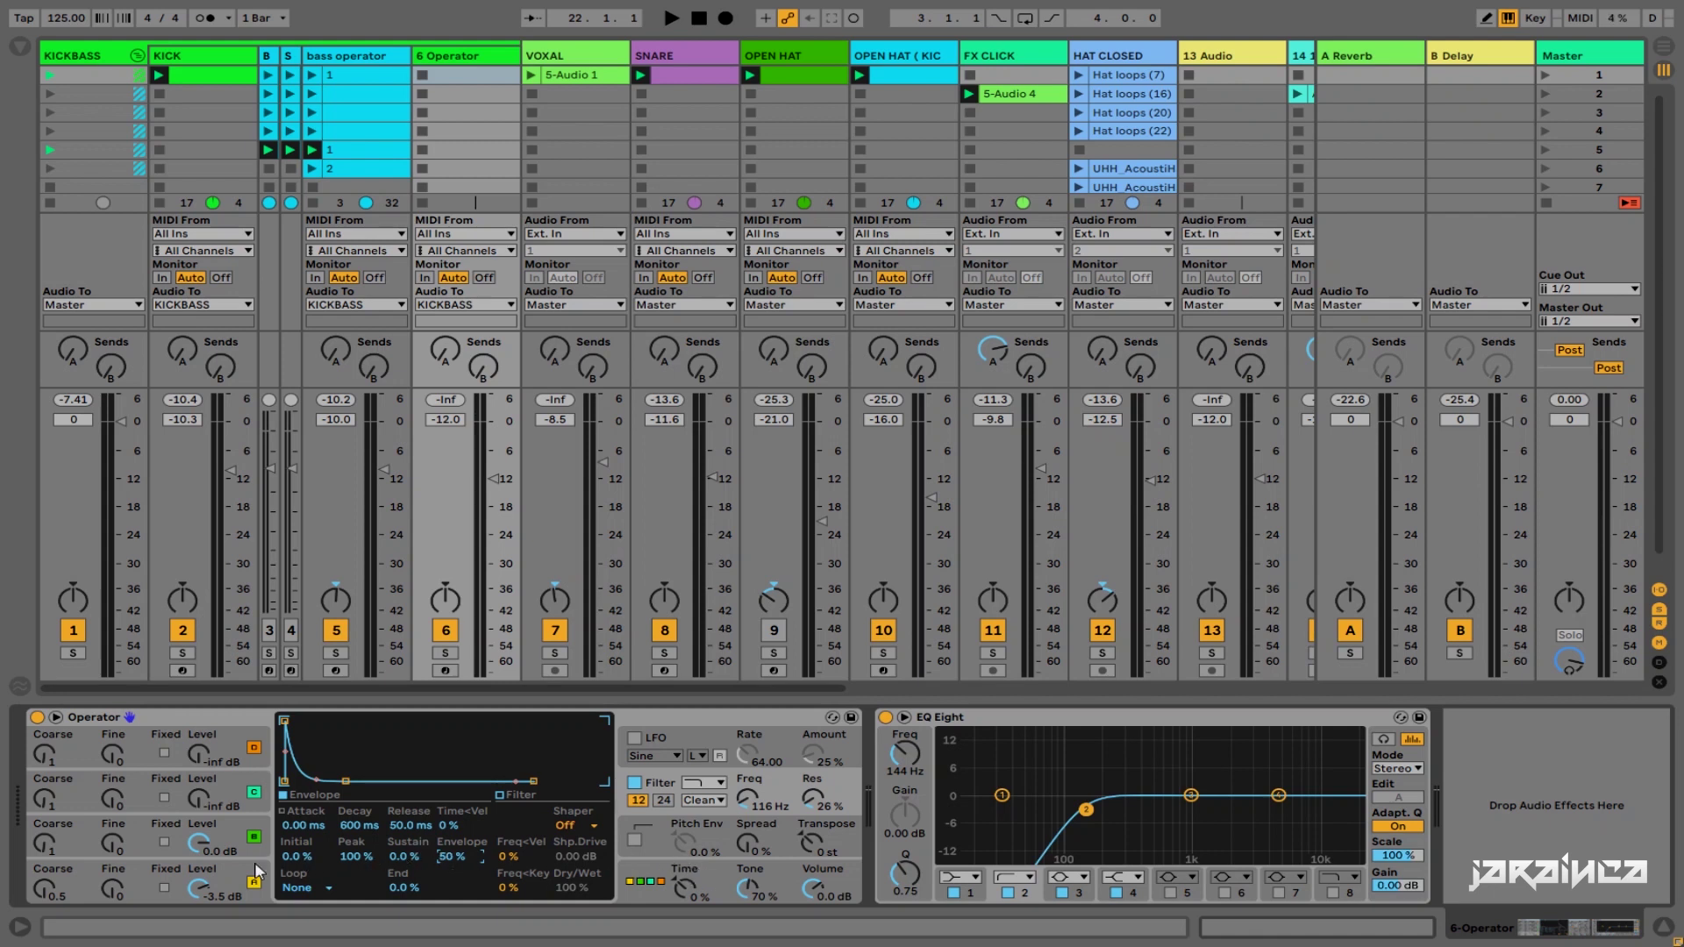
Step: Set the filter envelope to 50 % and turn off oscillator phase retrigger
click(228, 837)
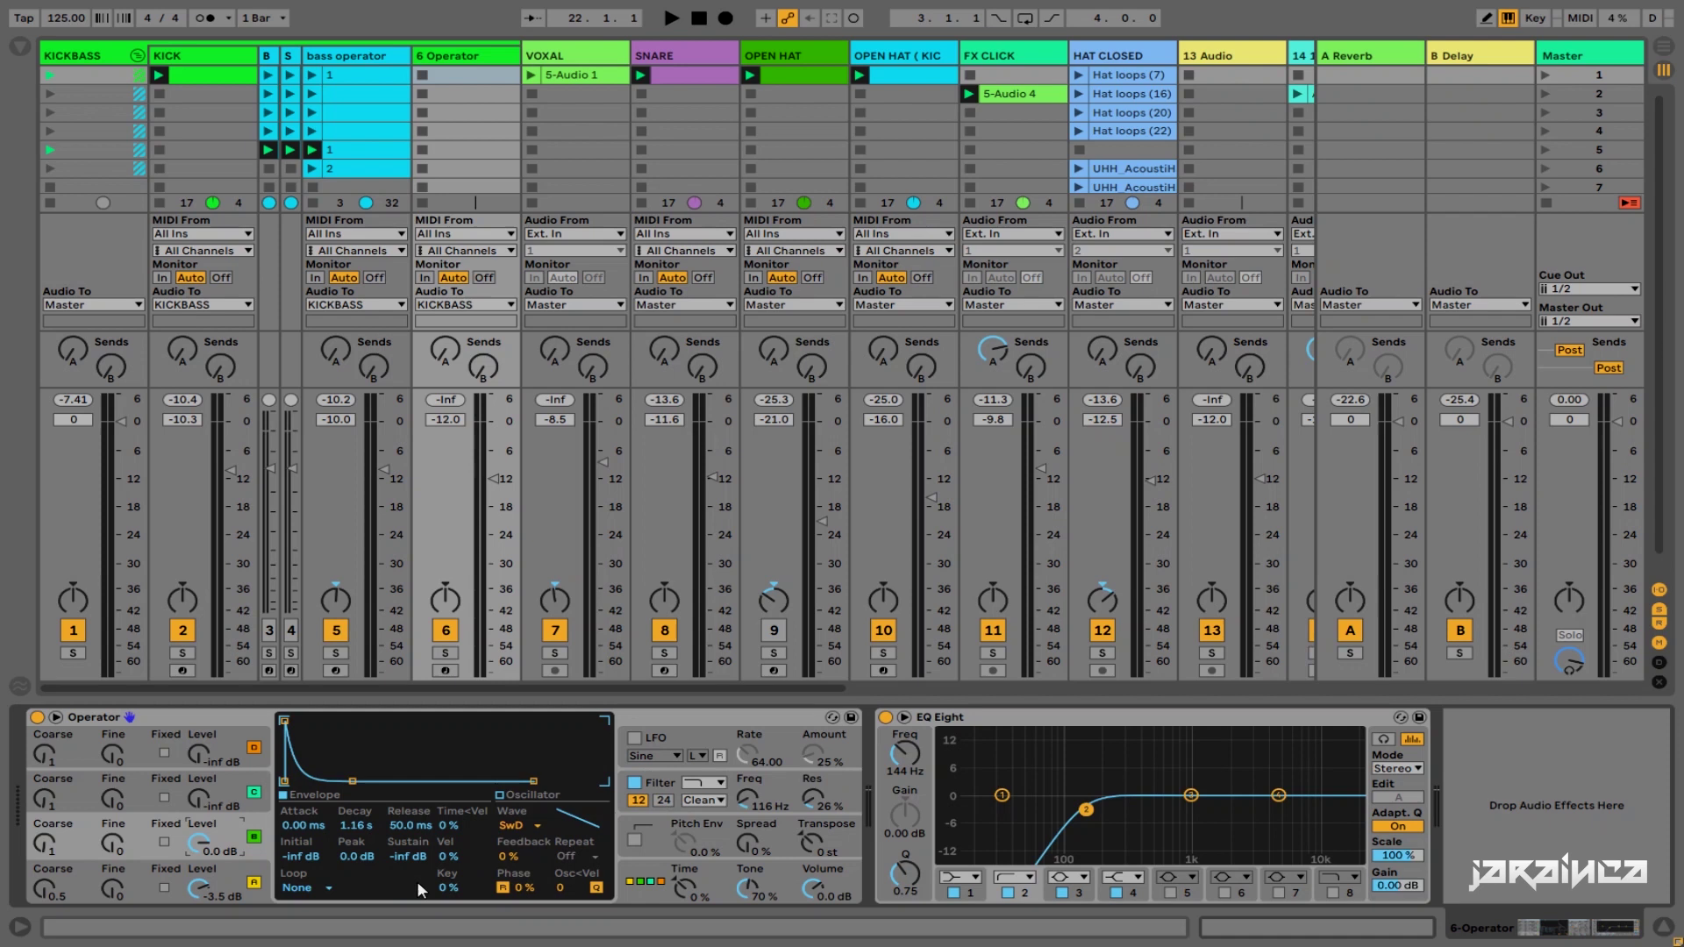
click(502, 889)
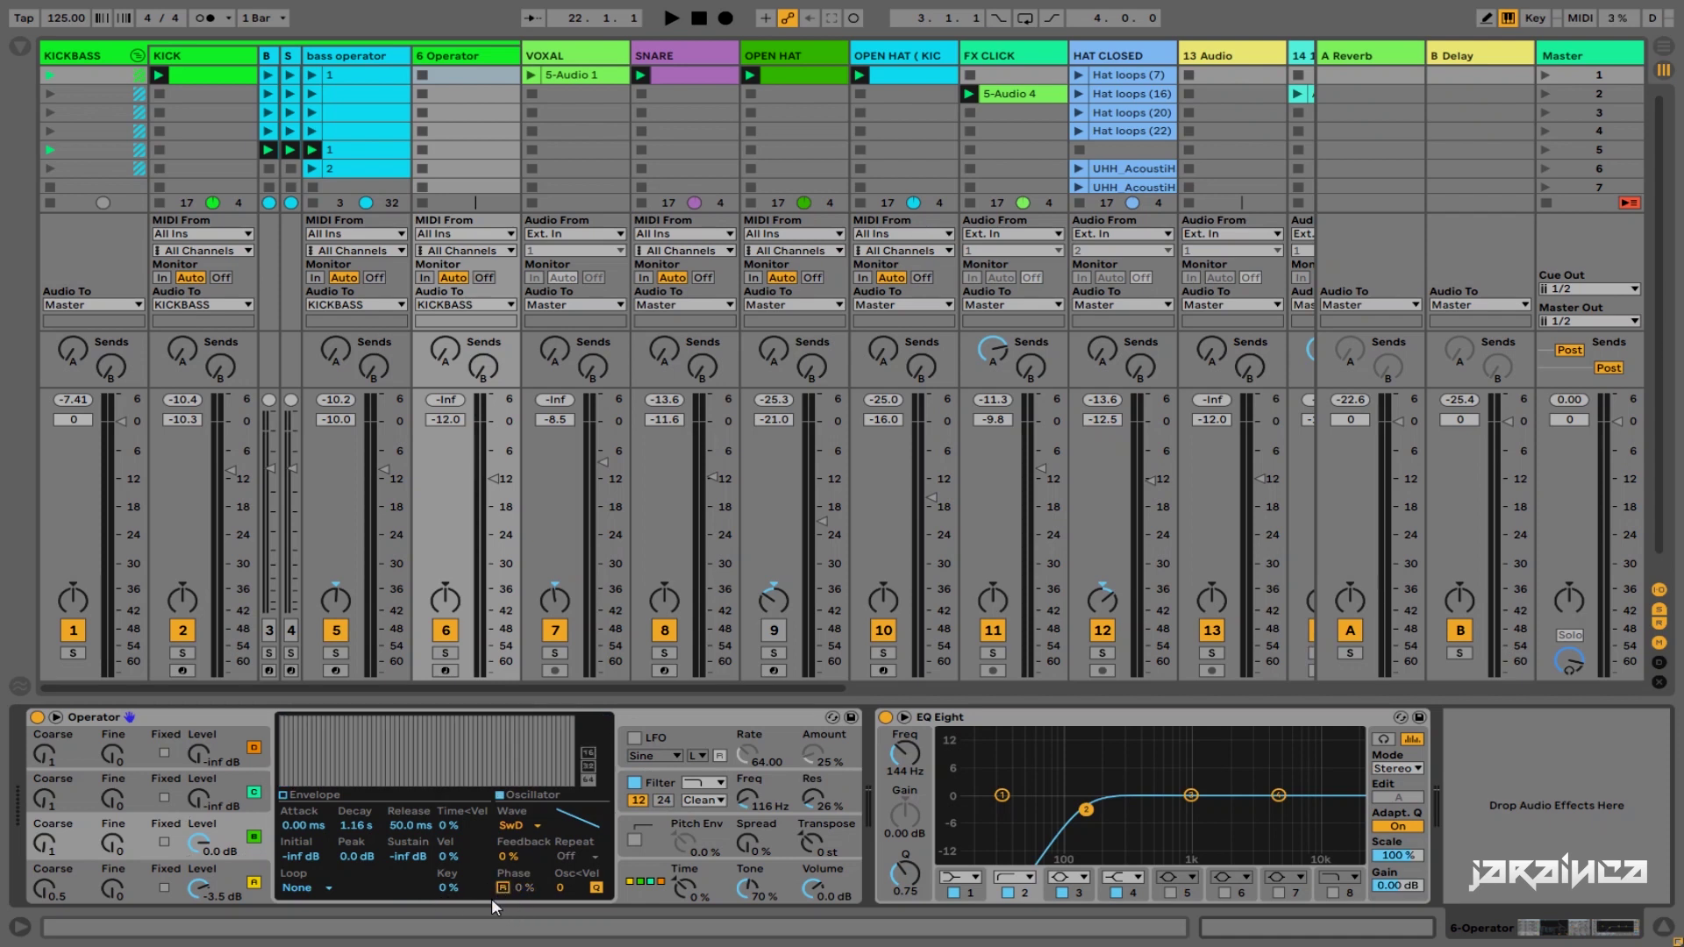
click(243, 871)
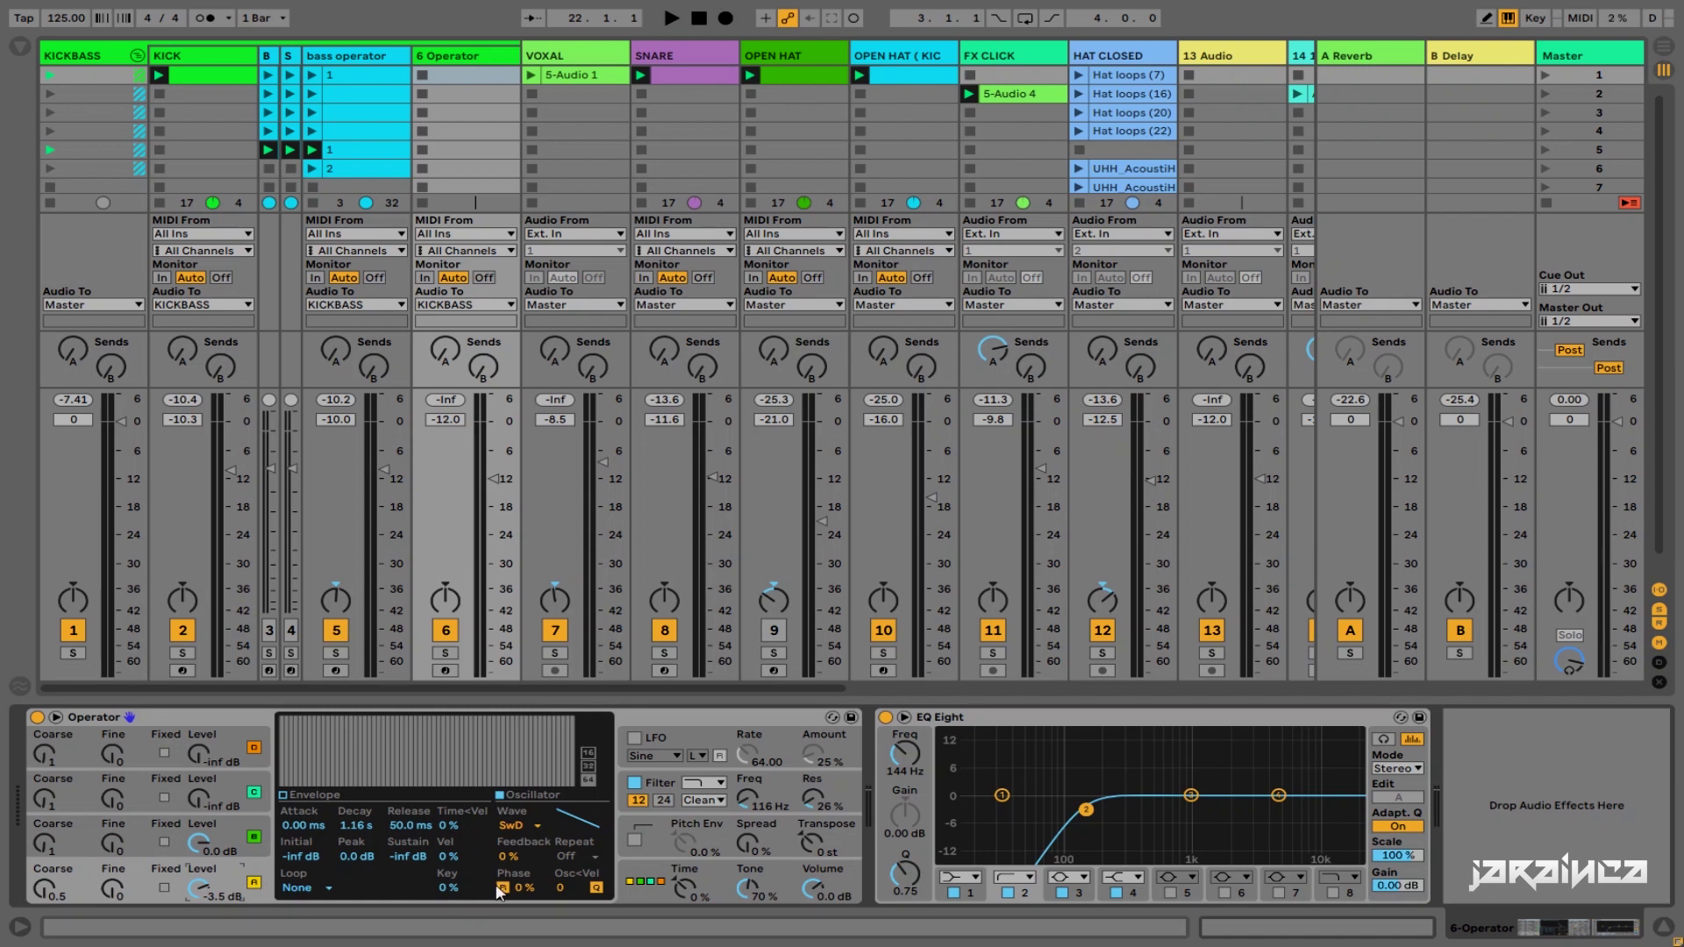
Step: Set the pitch envelope to +12 st and create a new clip on the Operator track
click(224, 856)
click(744, 849)
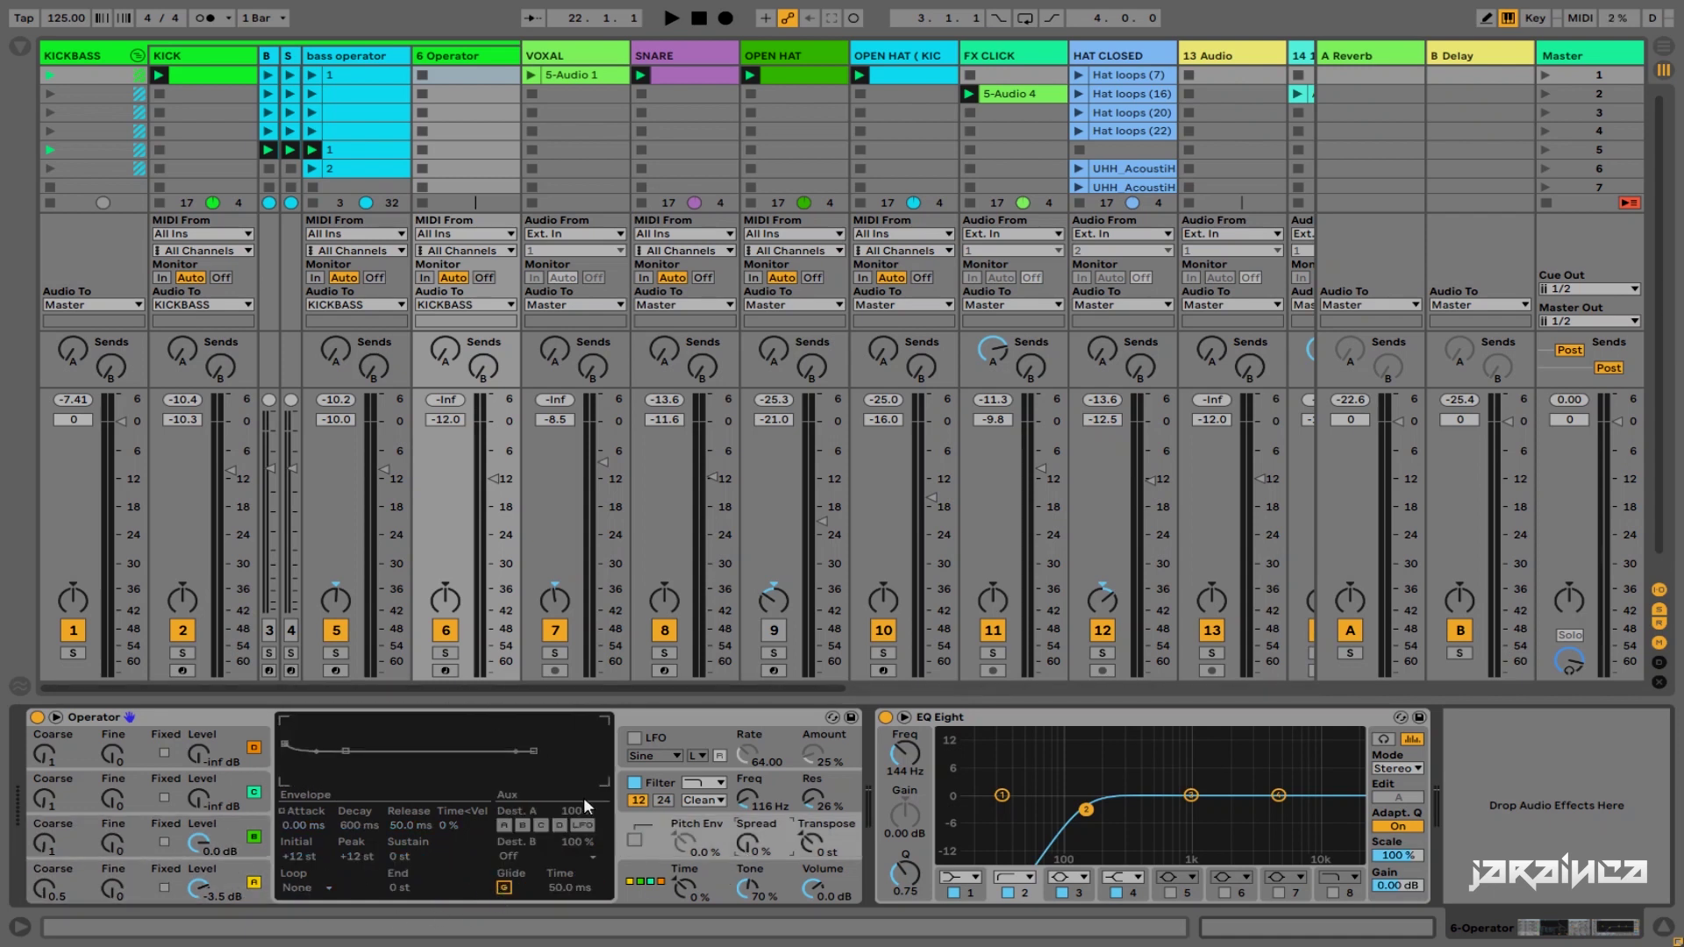
double_click(463, 93)
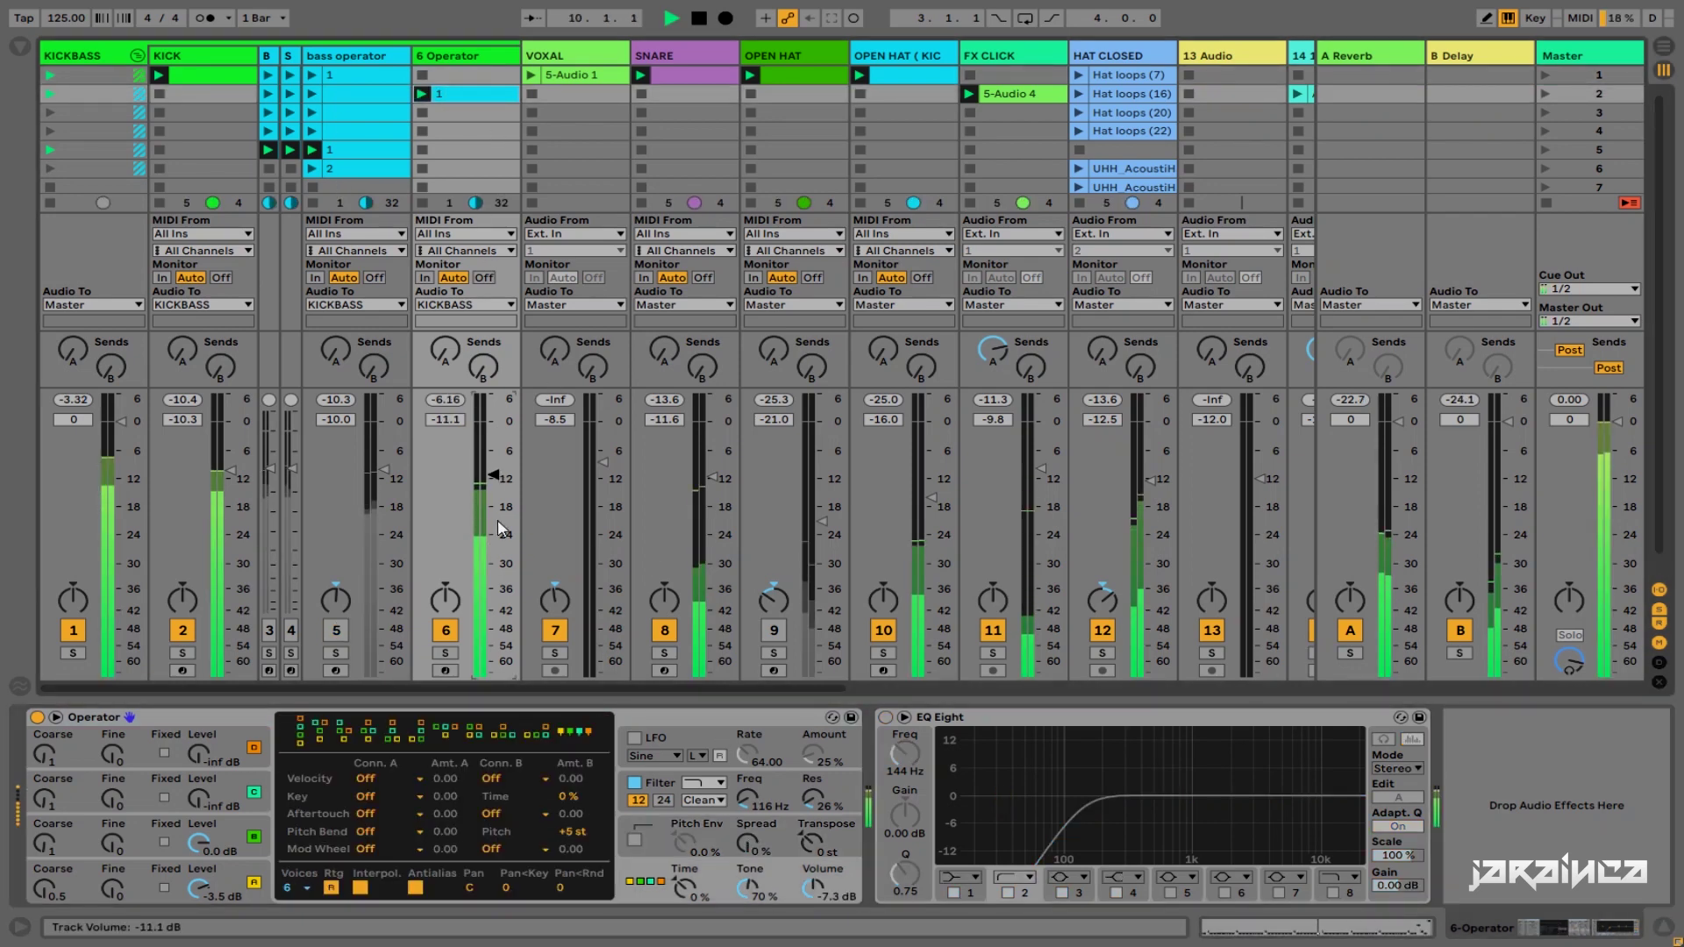
Step: Solo the KICKBASS track and nudge the 6 Operator track's volume
click(72, 653)
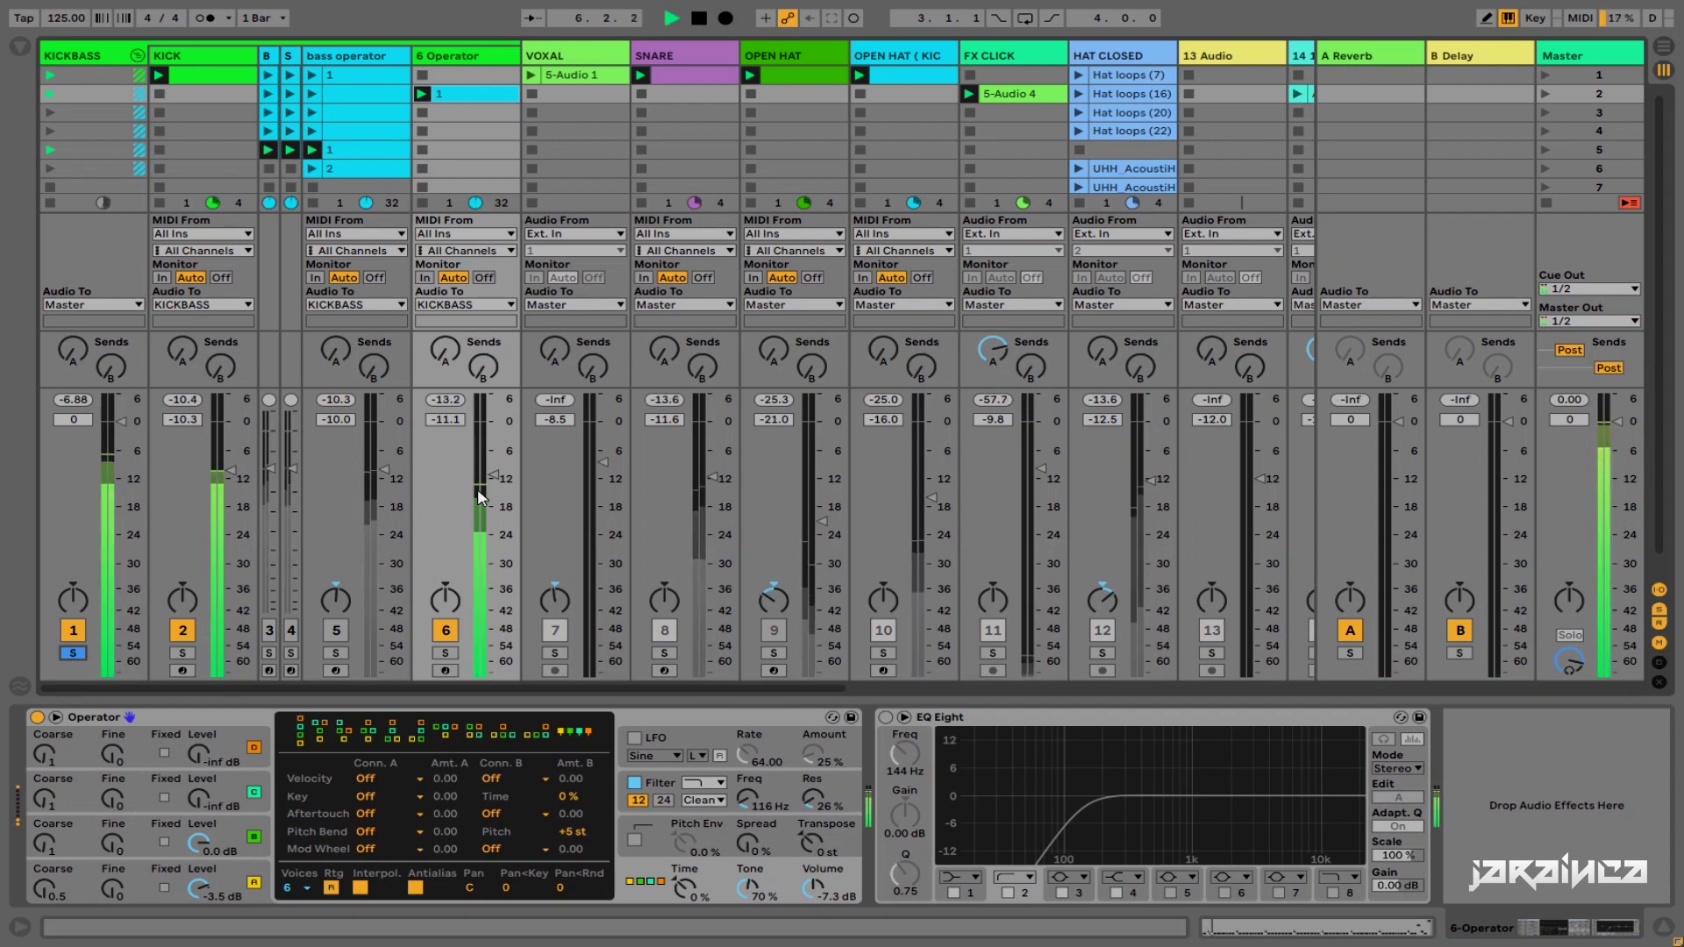
drag(488, 478, 492, 471)
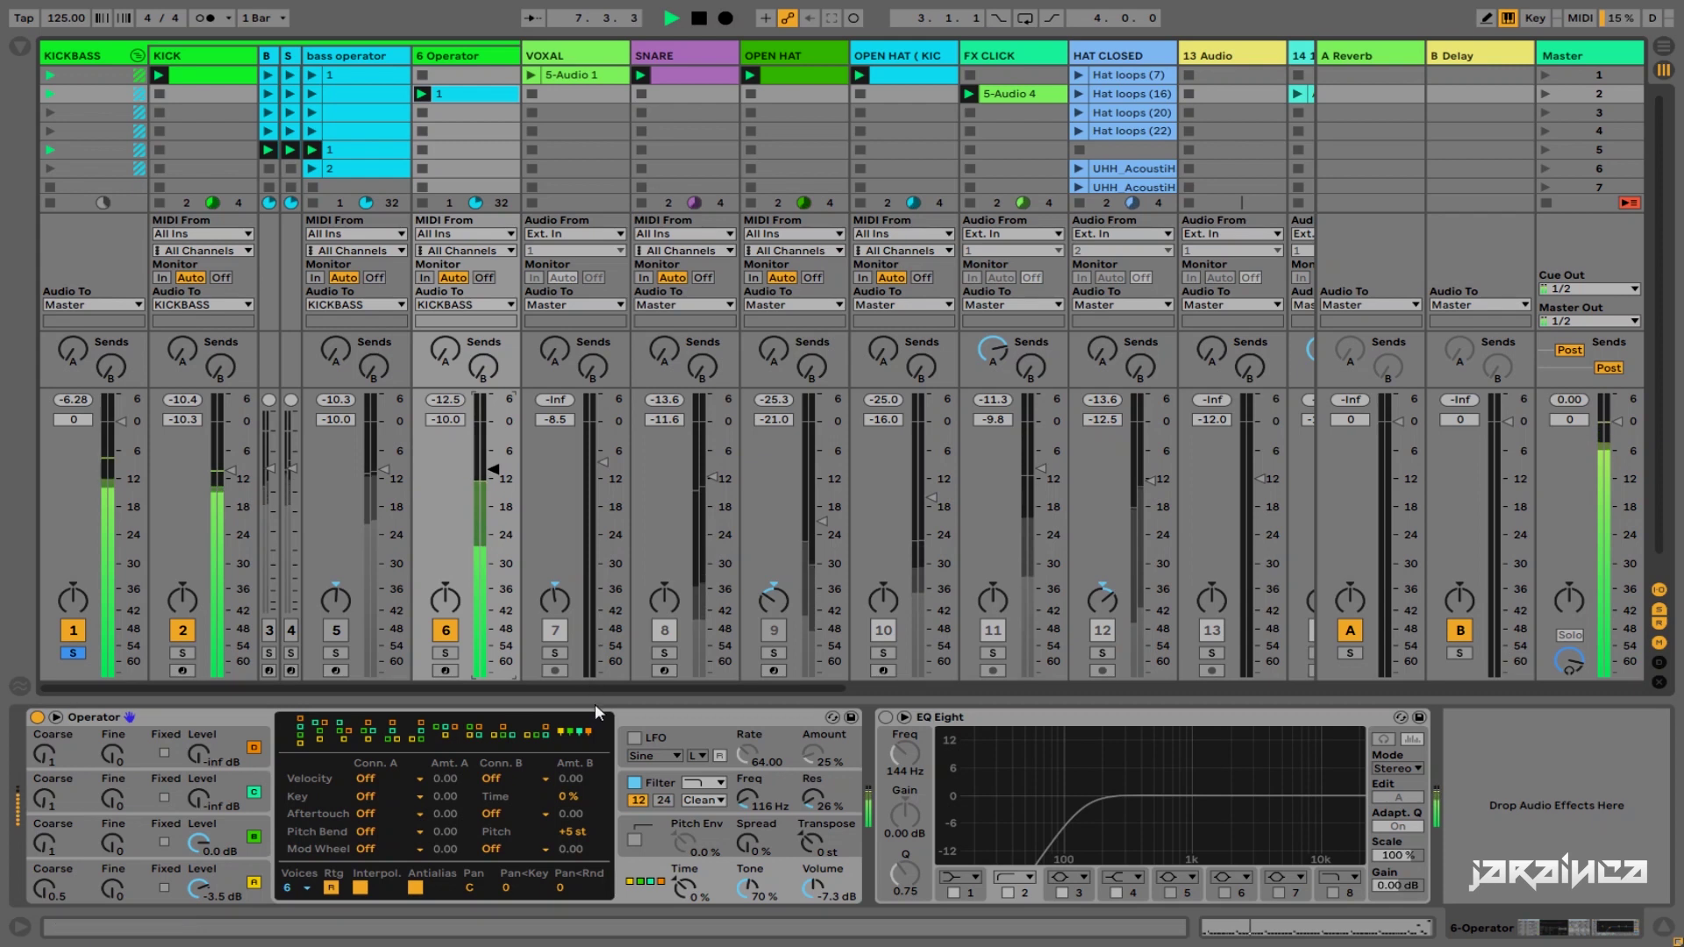
click(219, 829)
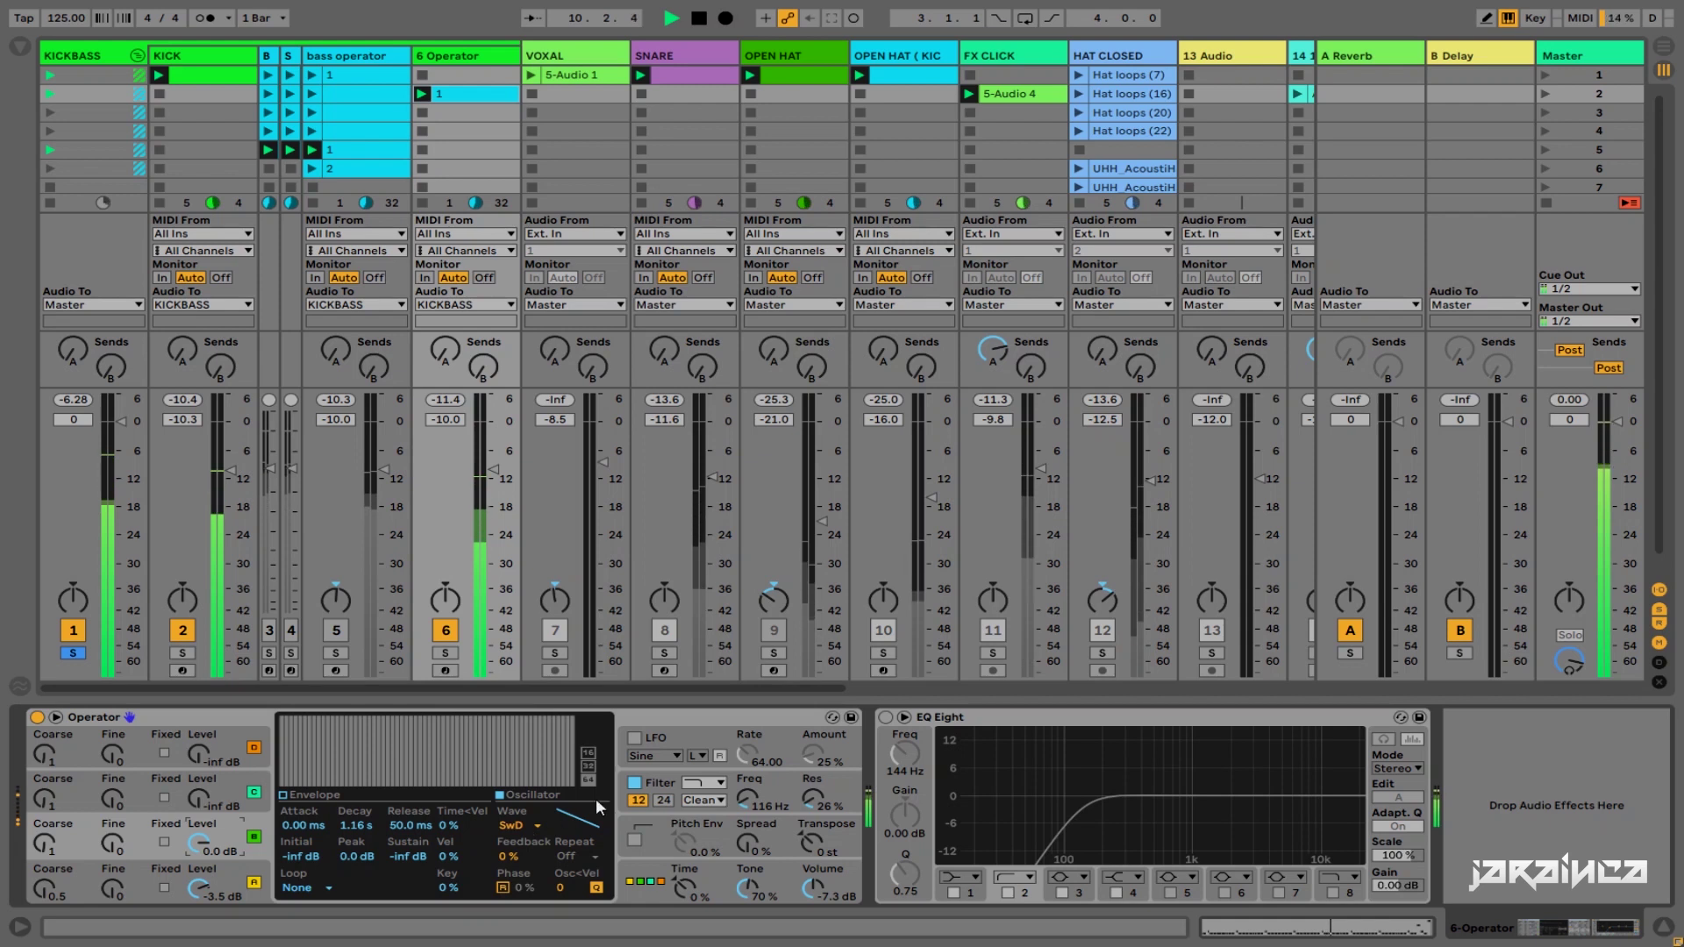
Step: Lengthen the filter envelope decay to 1.49 s, then raise Spread to about 64 %
click(702, 787)
key(space)
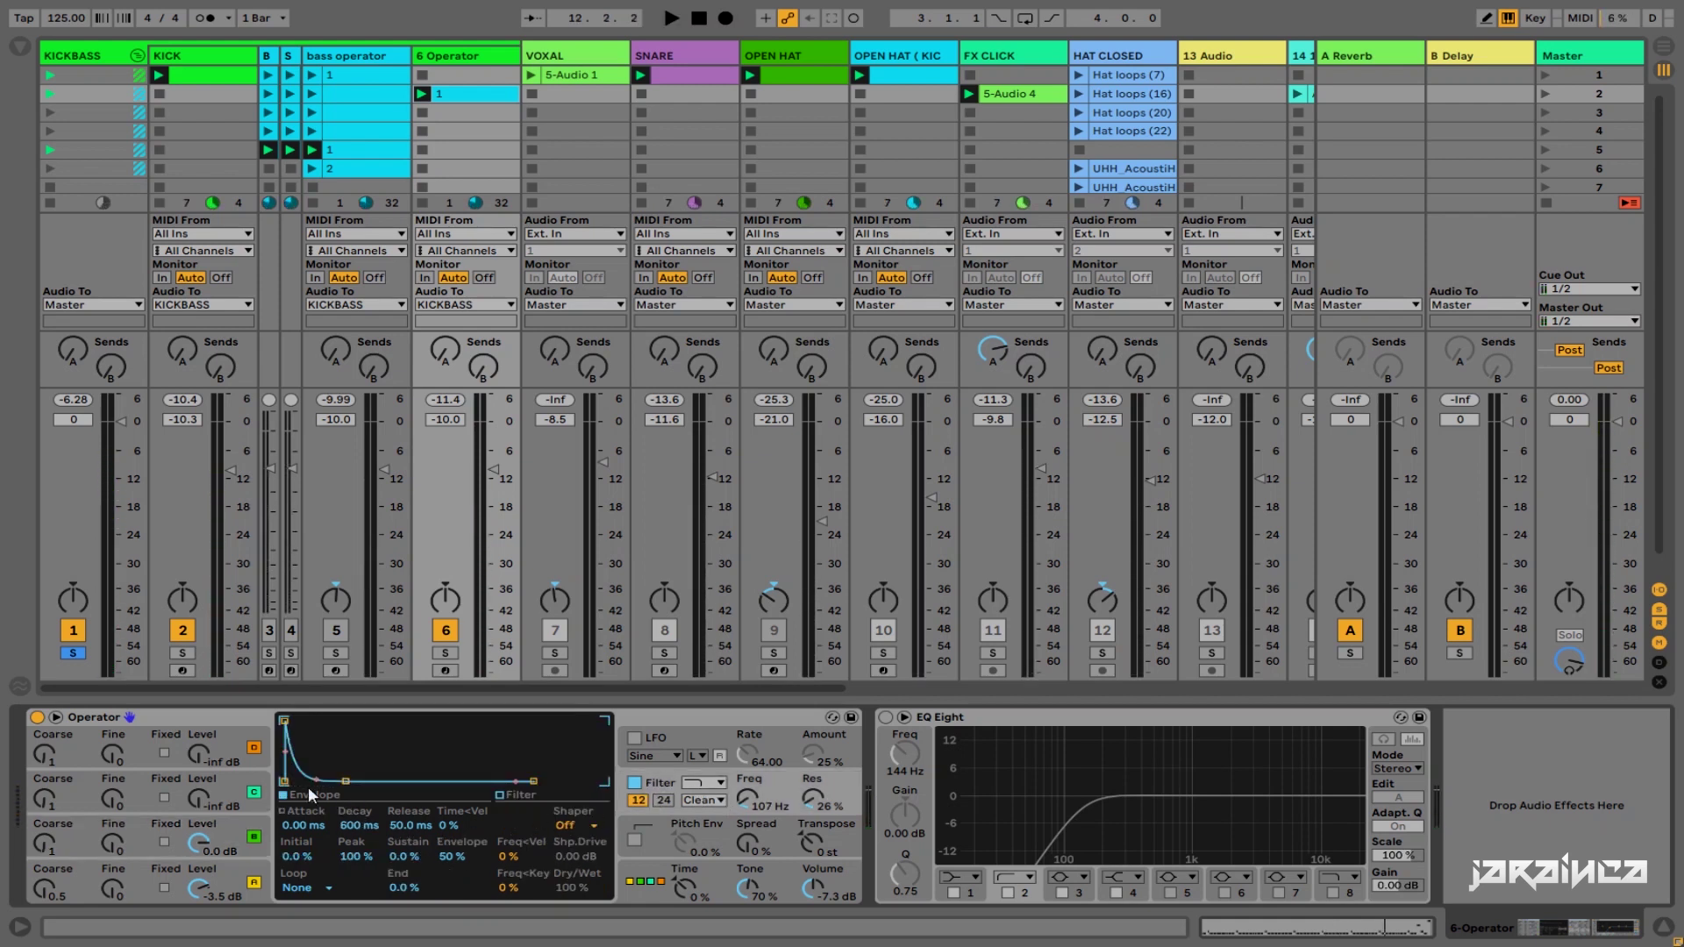
drag(358, 825, 358, 808)
key(space)
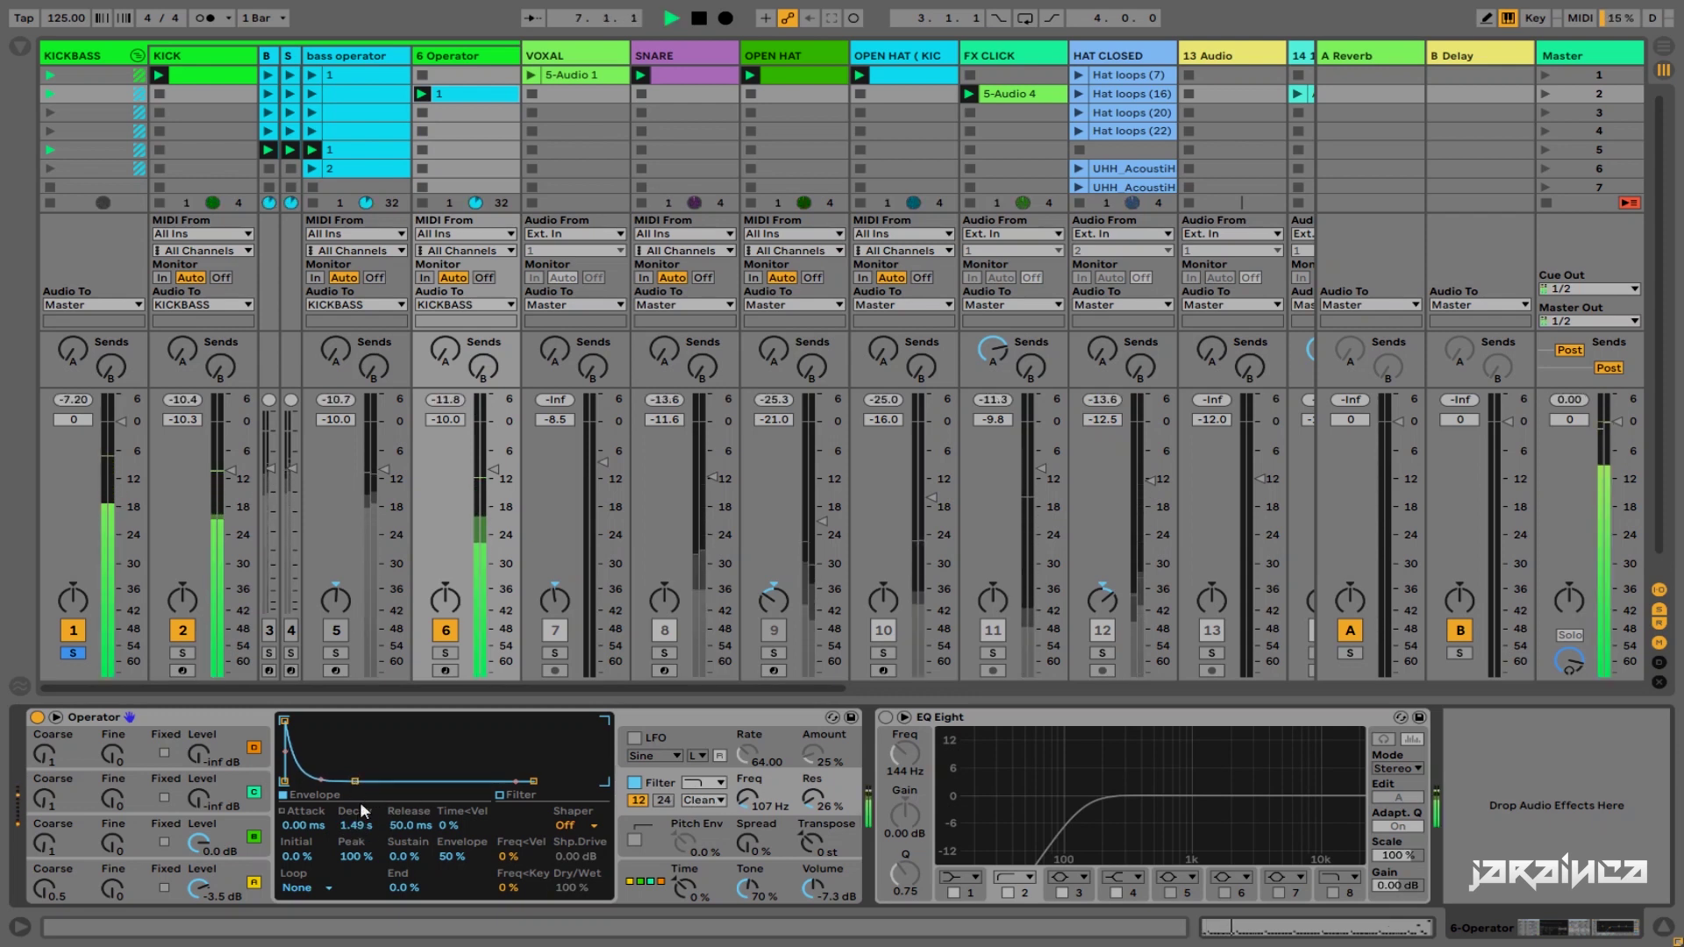
key(space)
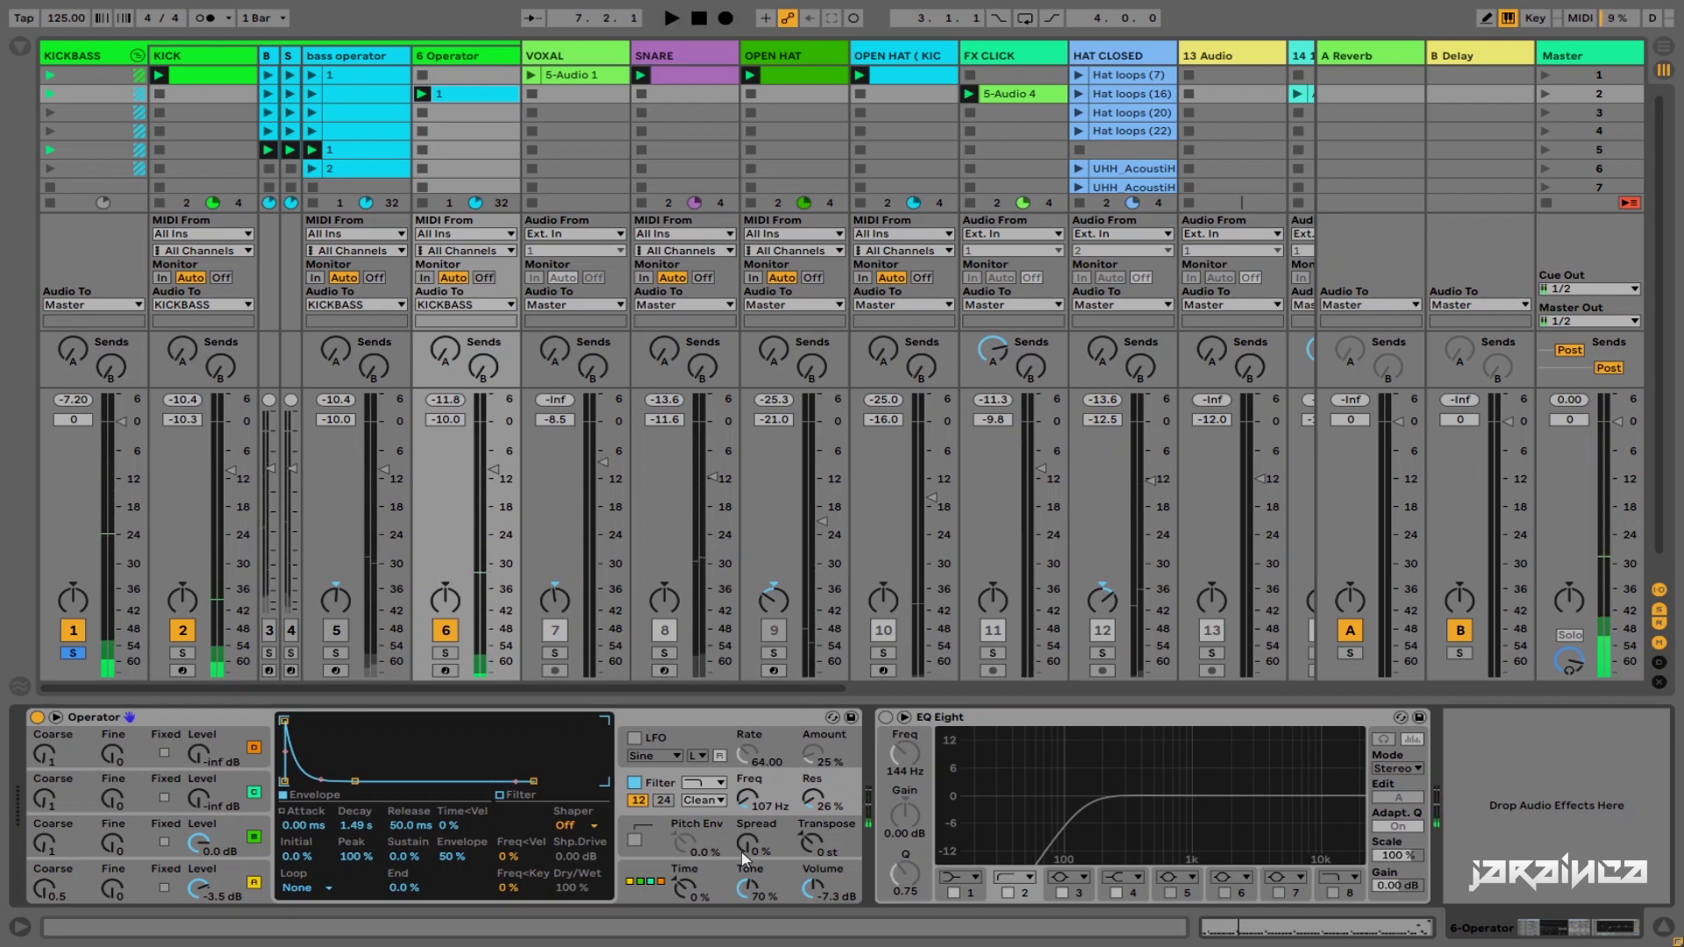
click(254, 834)
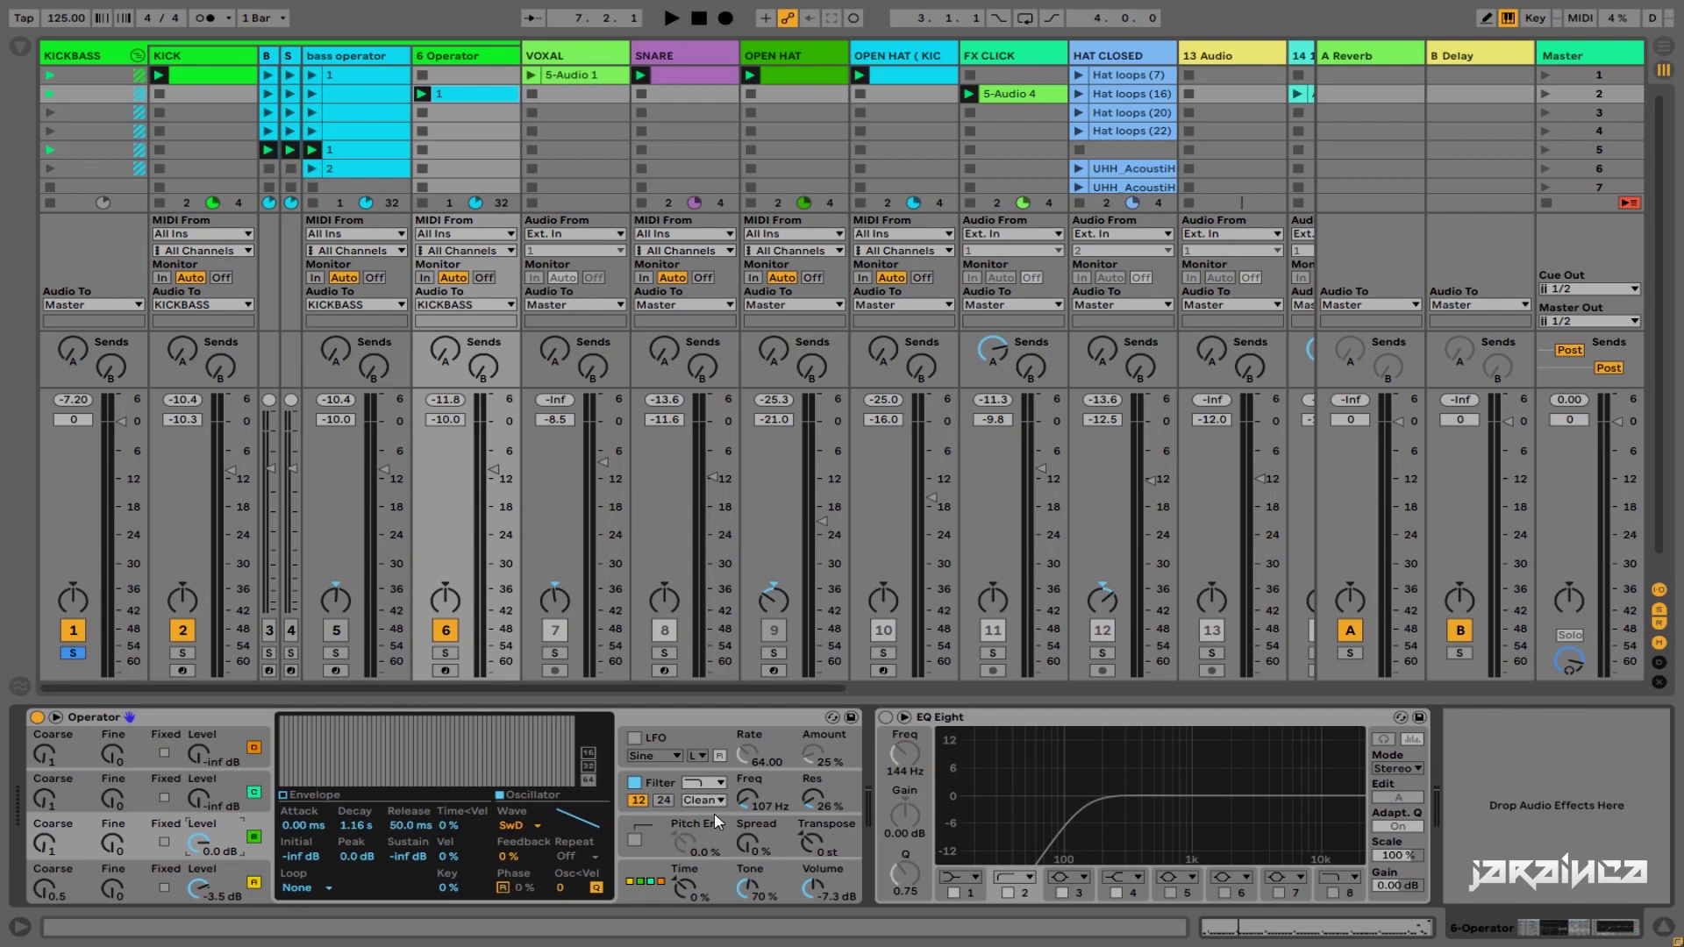
drag(748, 844, 748, 820)
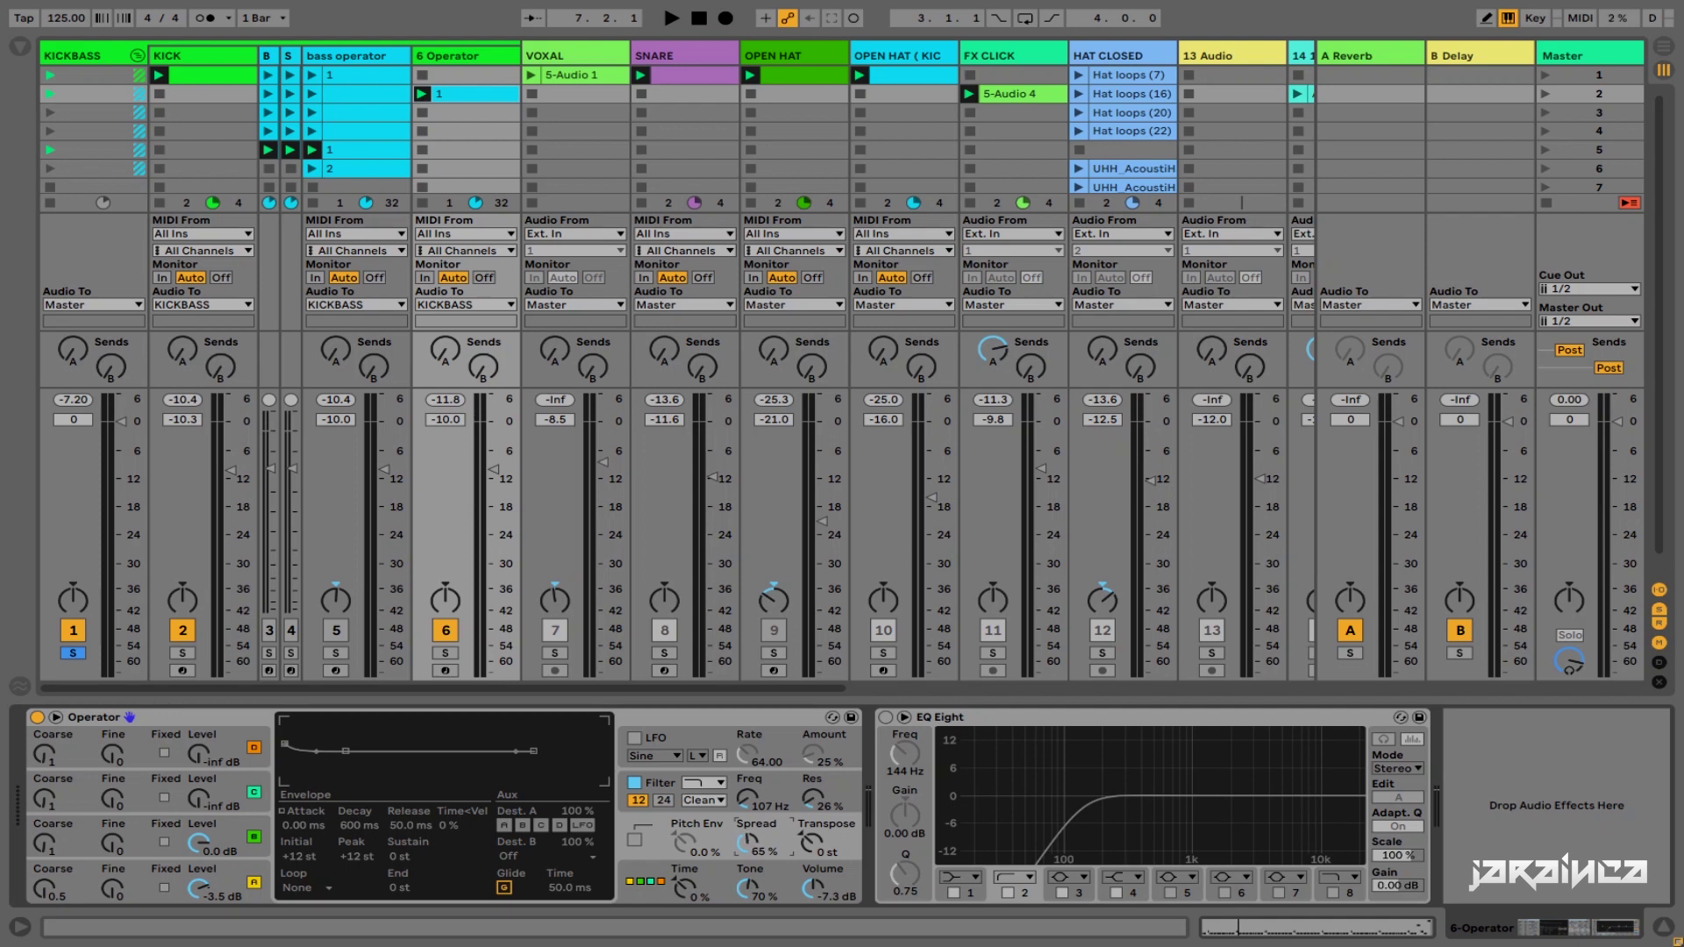
Step: Bring Operator's Spread down to 58 % and solo the SNARE and OPEN HAT tracks
key(space)
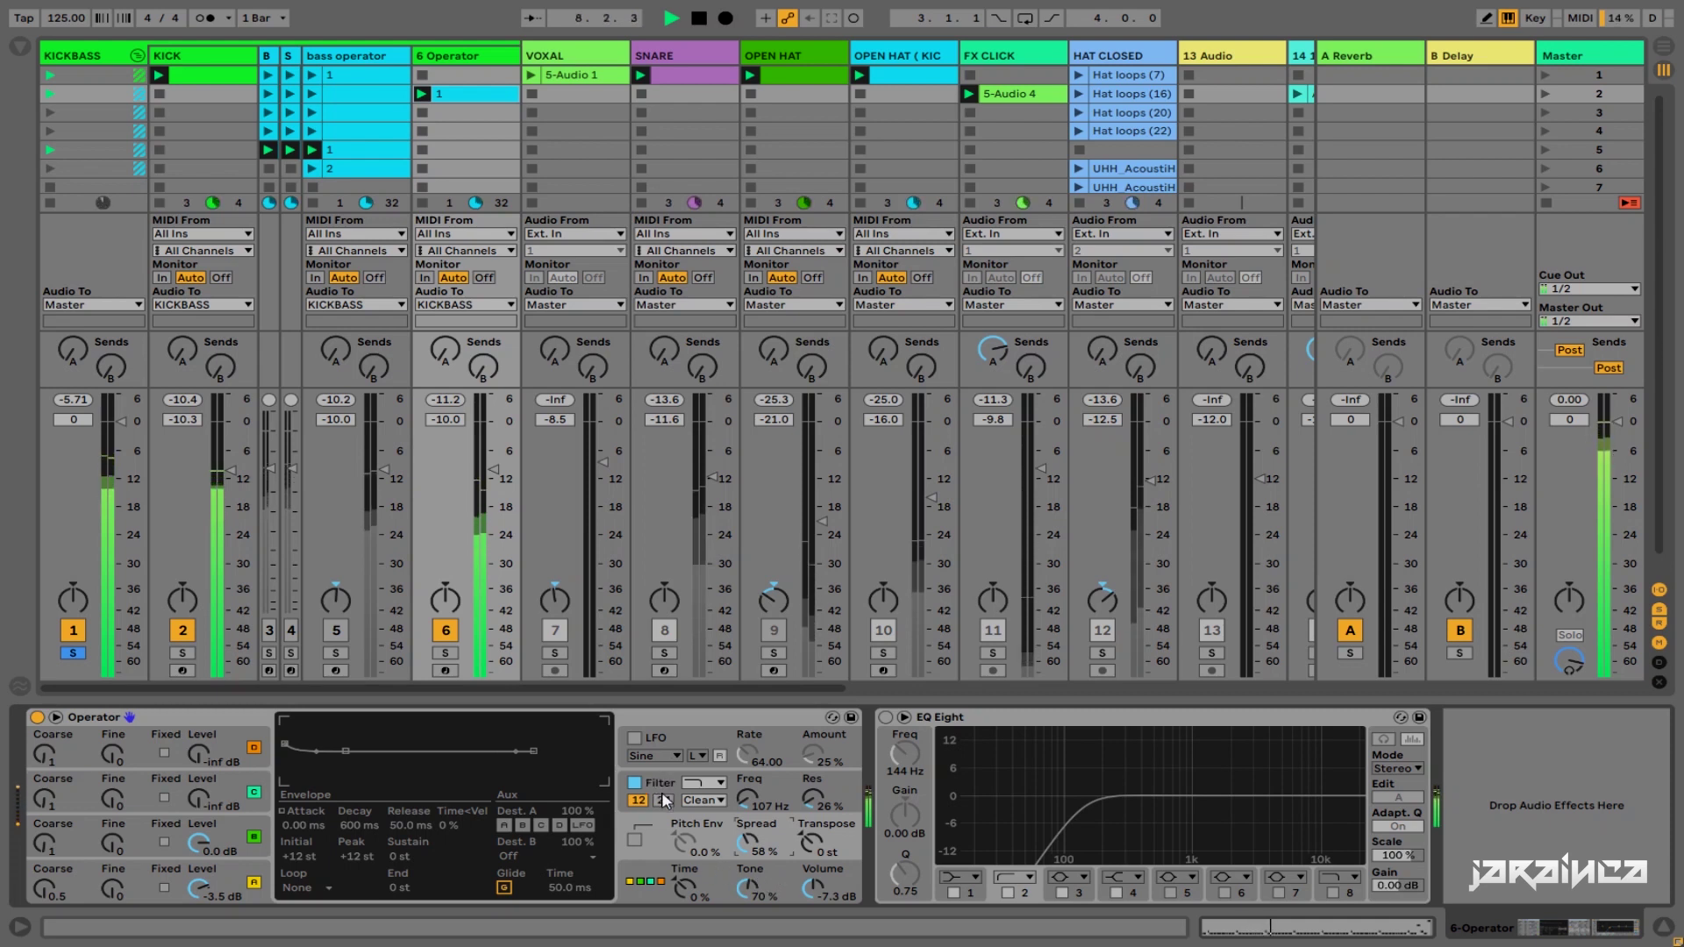
drag(748, 892, 748, 833)
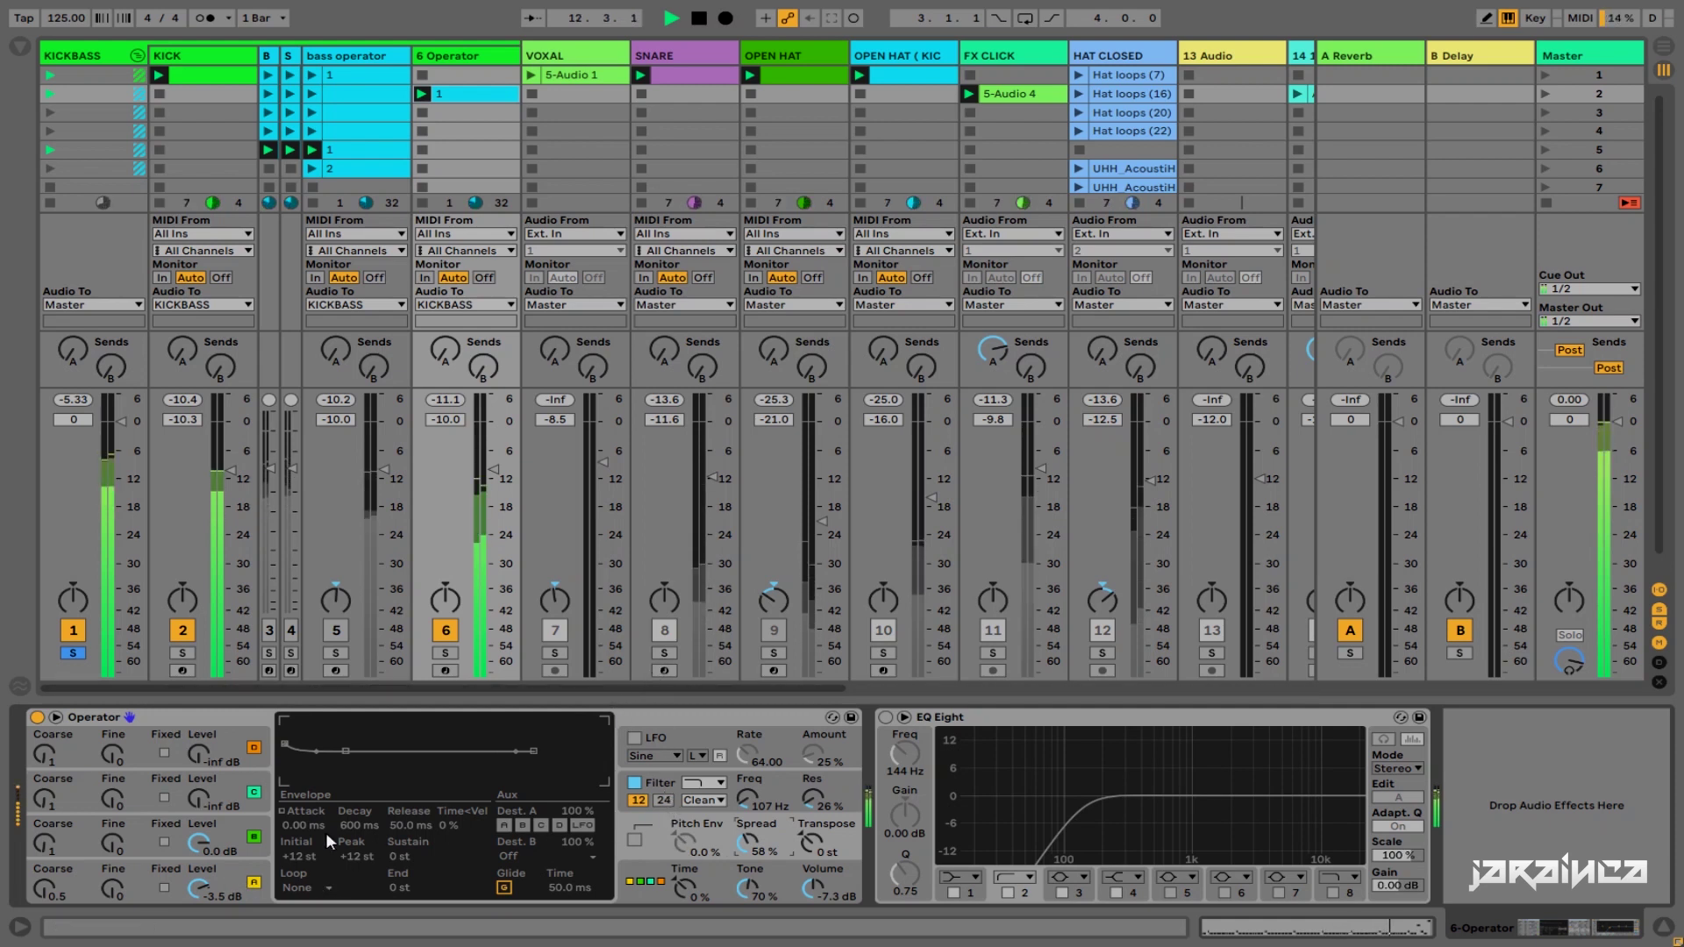
click(664, 652)
click(774, 653)
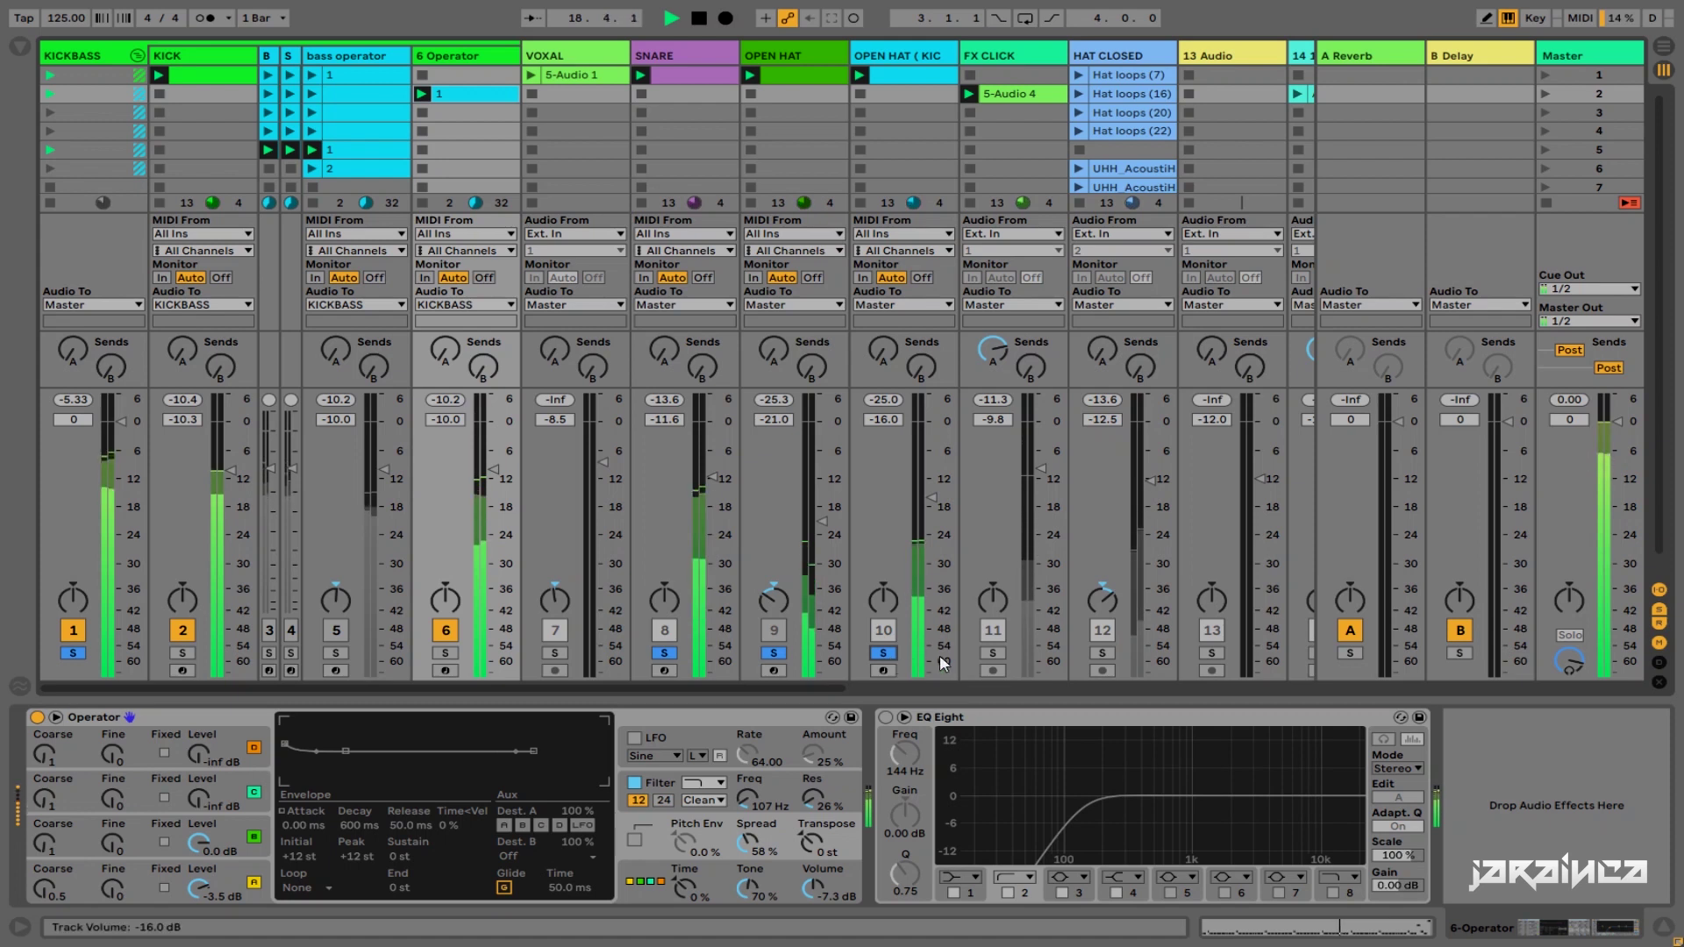
Step: Solo HAT CLOSED briefly, then clear all solos and stop playback
click(1102, 653)
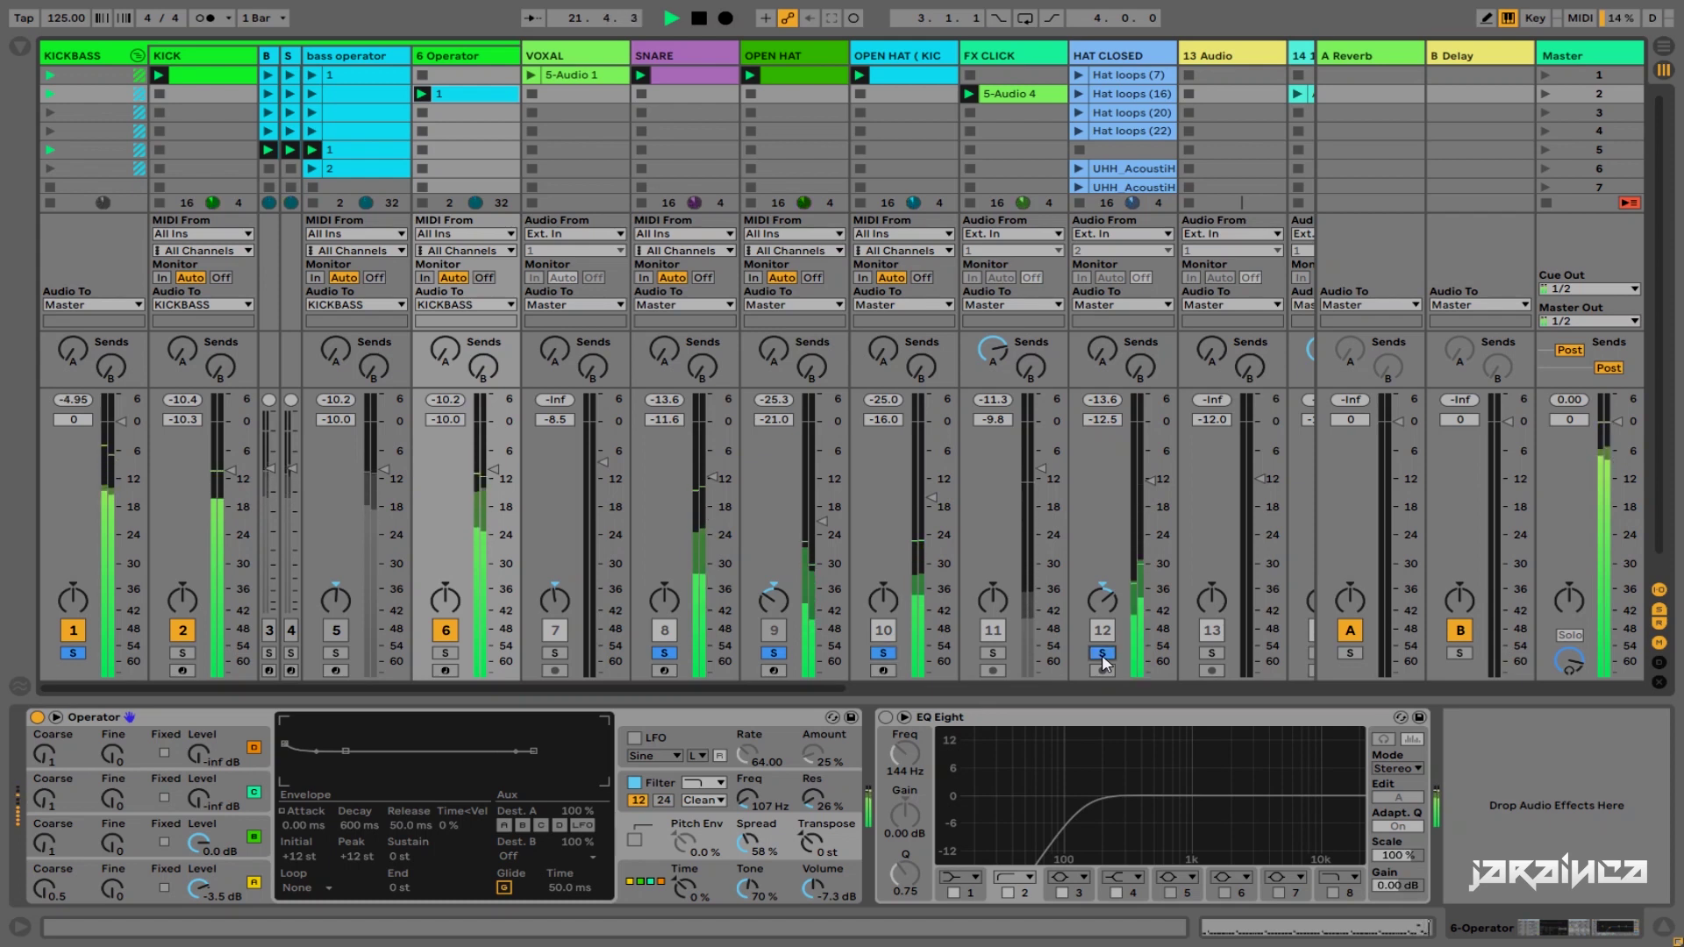
click(1102, 653)
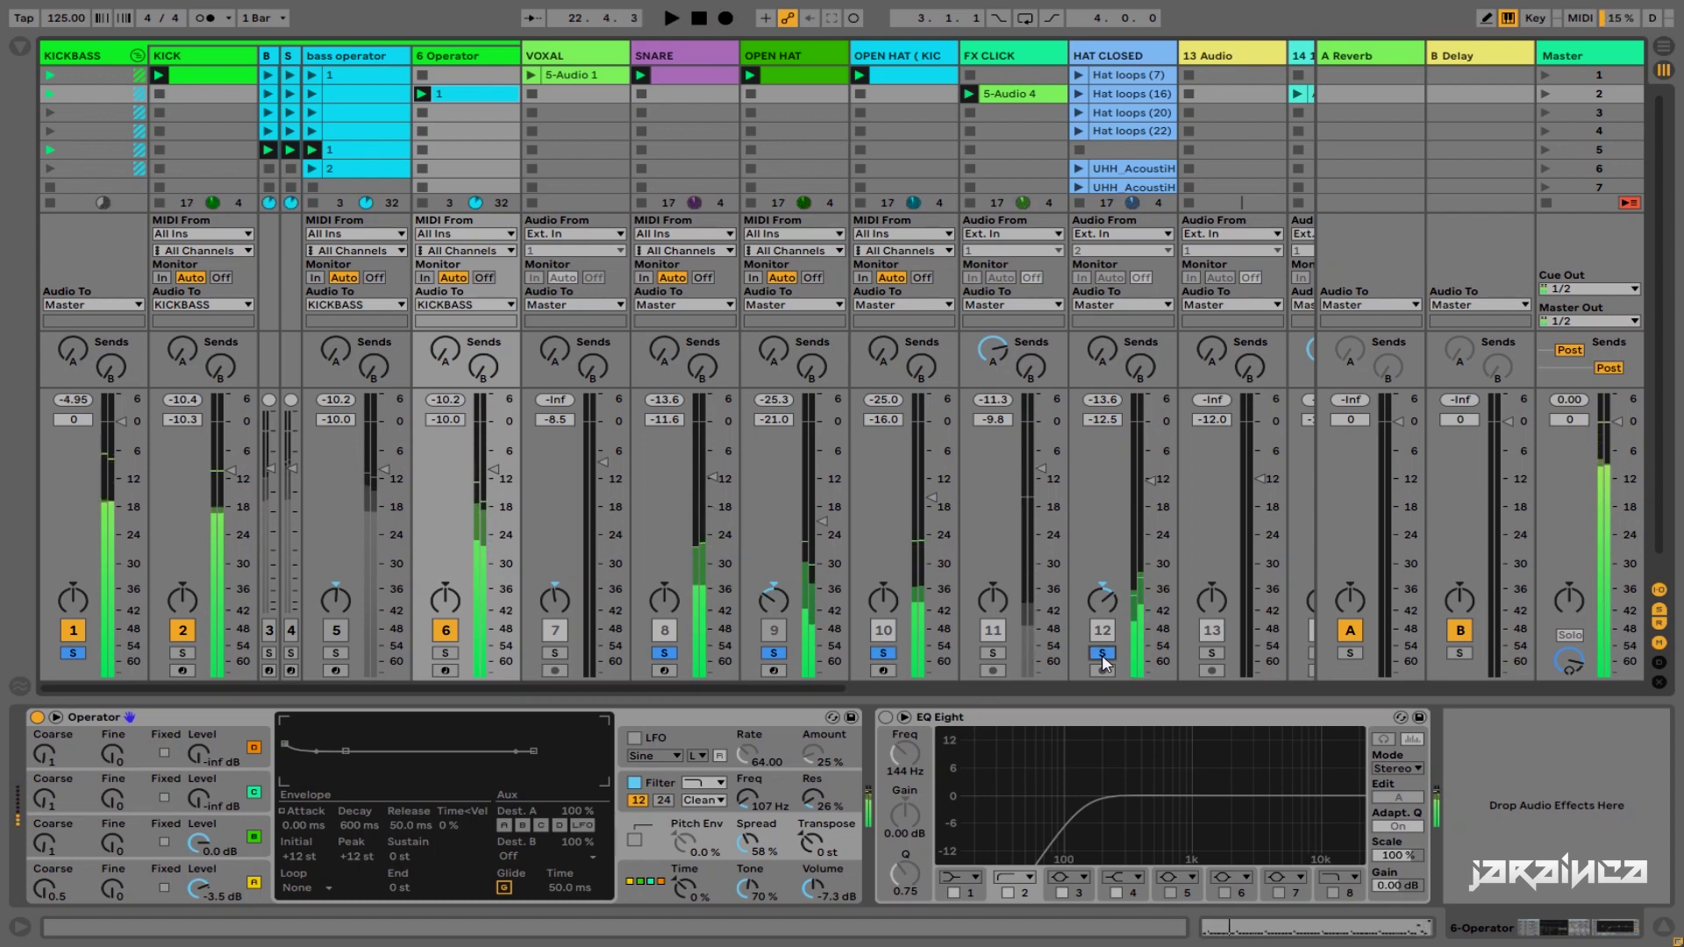
key(space)
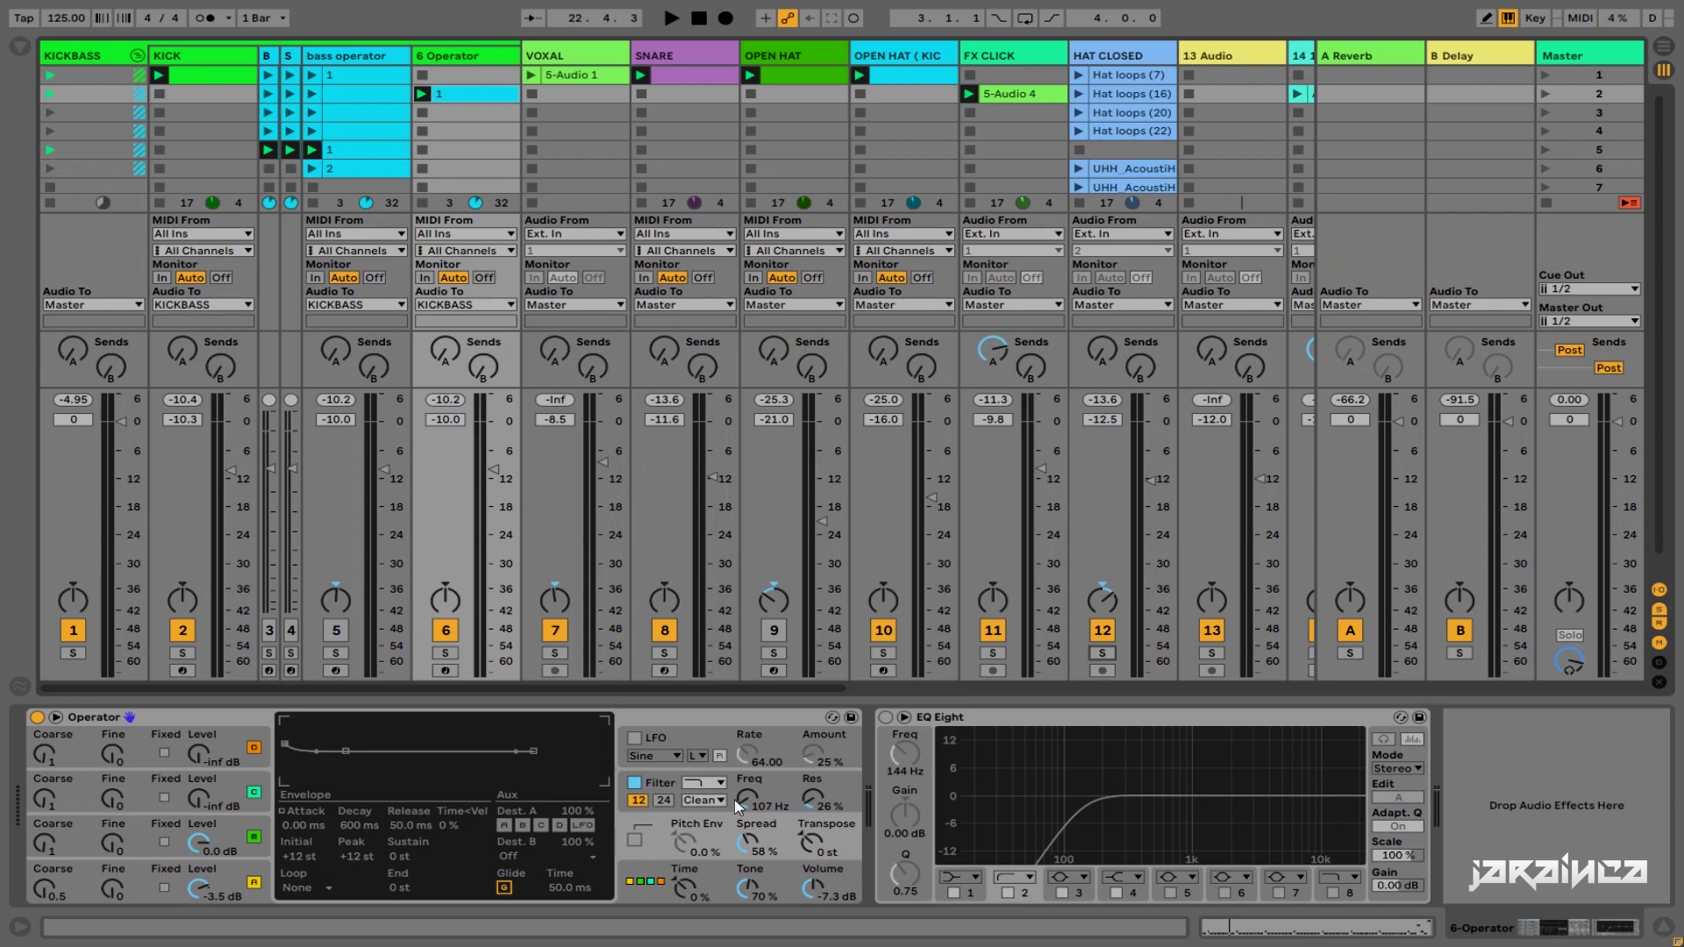
Step: Add FabFilter Saturn to the 6-Operator track and delete EQ Eight
key(ctrl+alt+b)
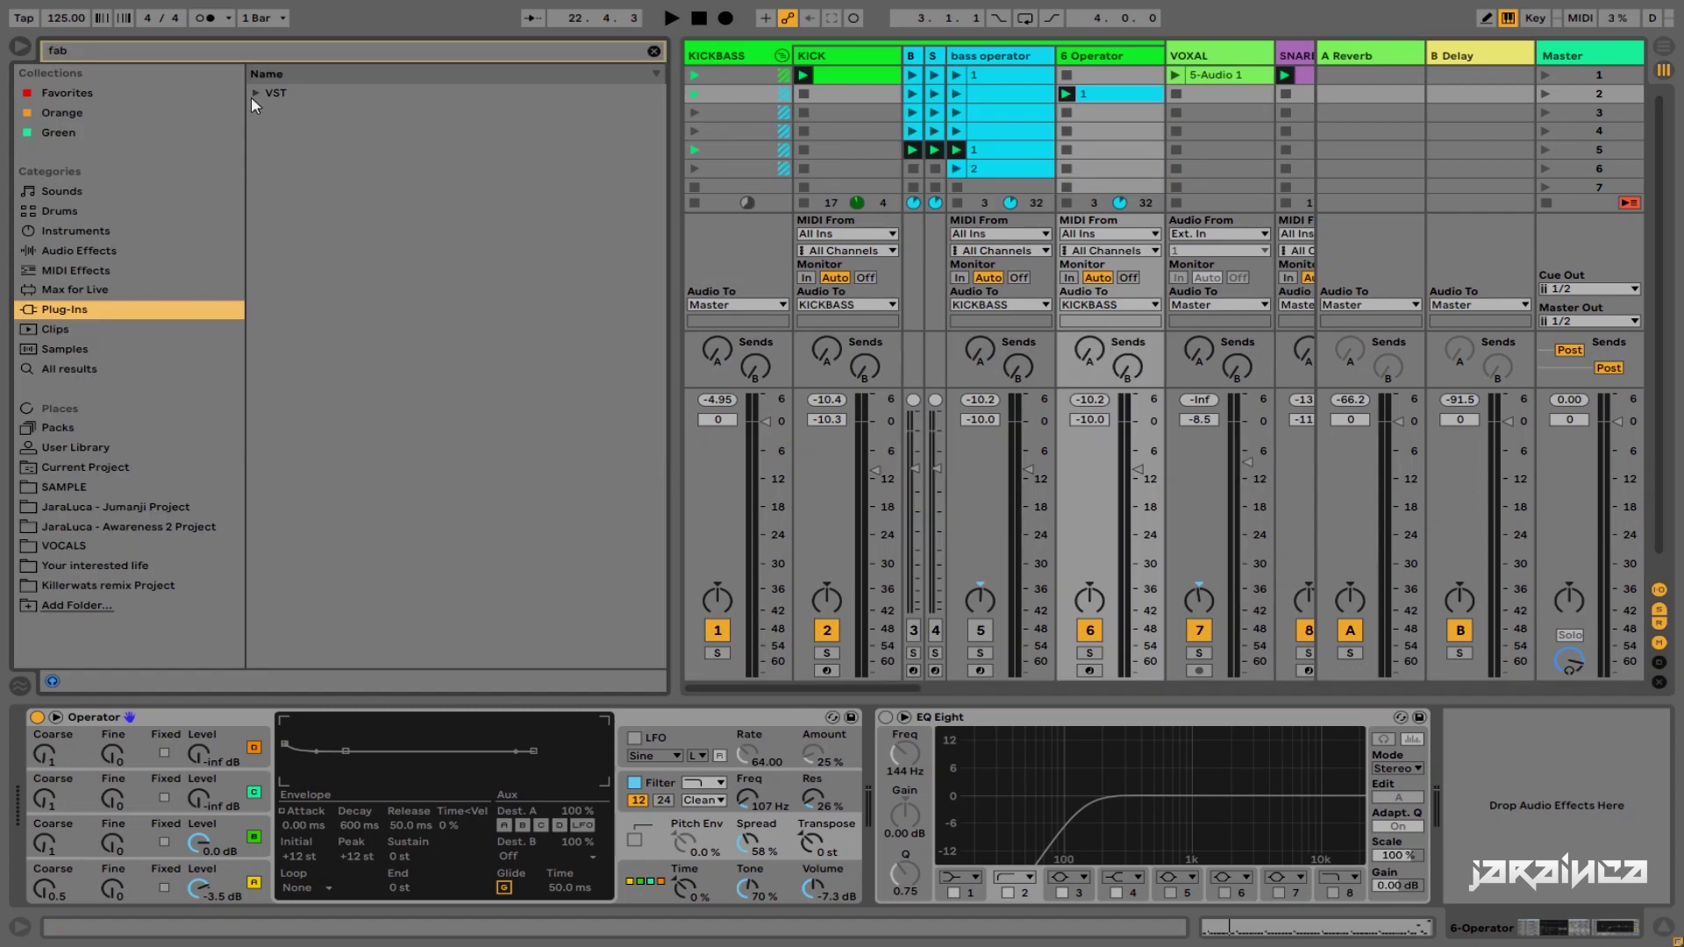
click(256, 93)
drag(348, 309, 899, 720)
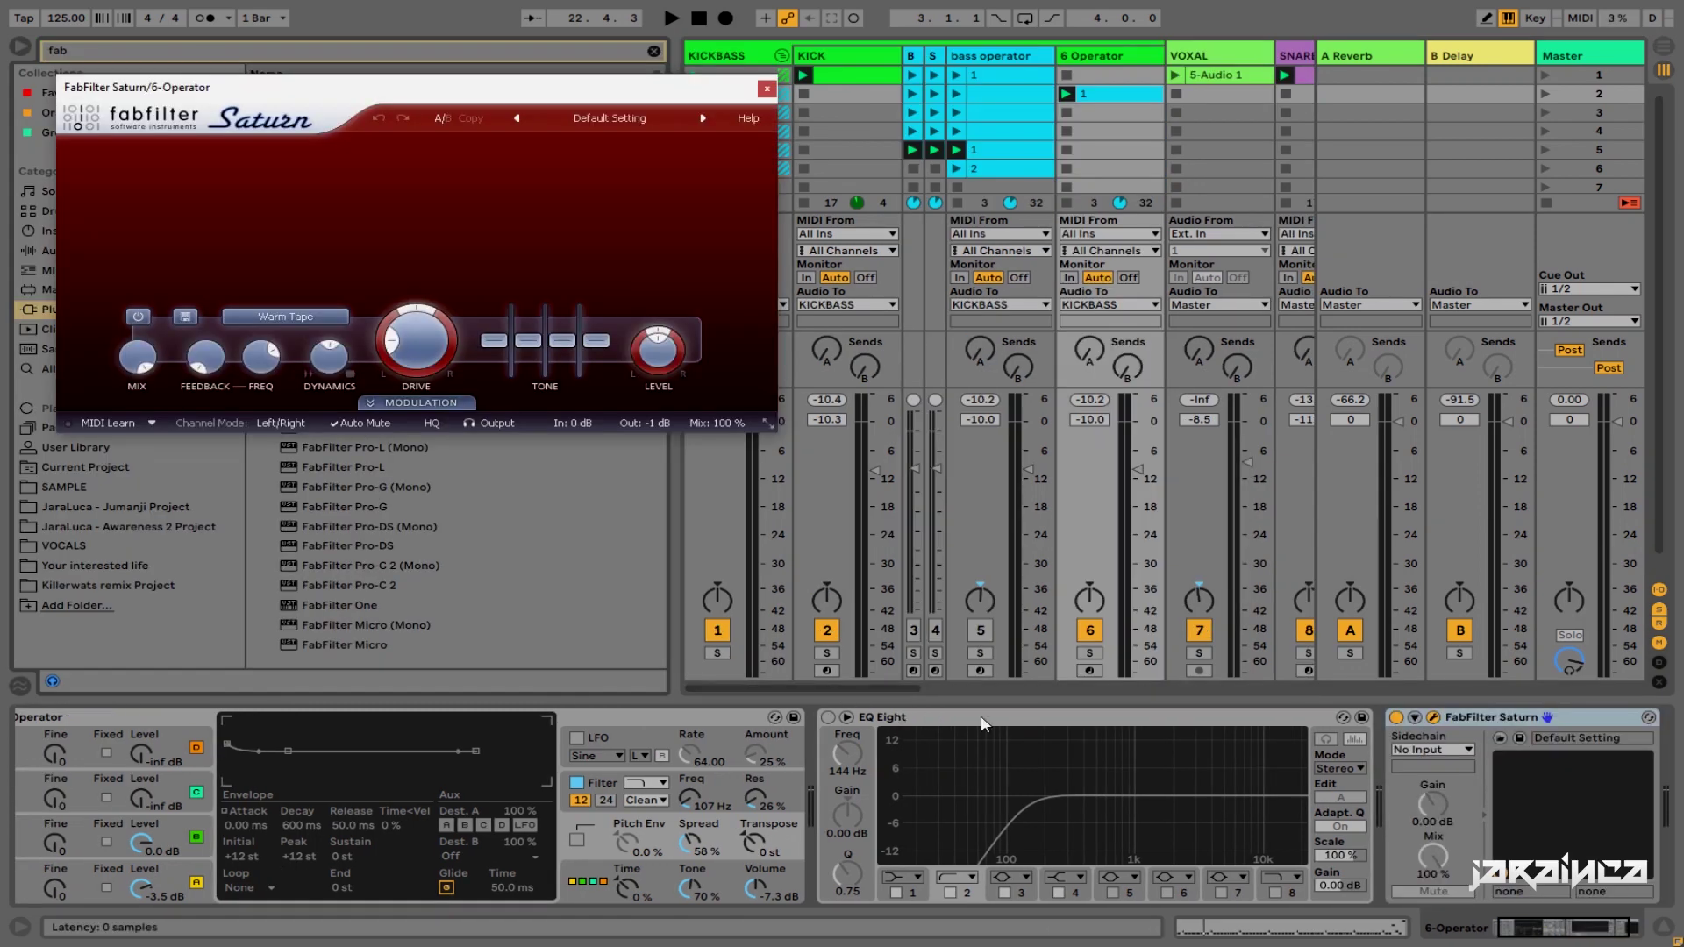
click(1246, 718)
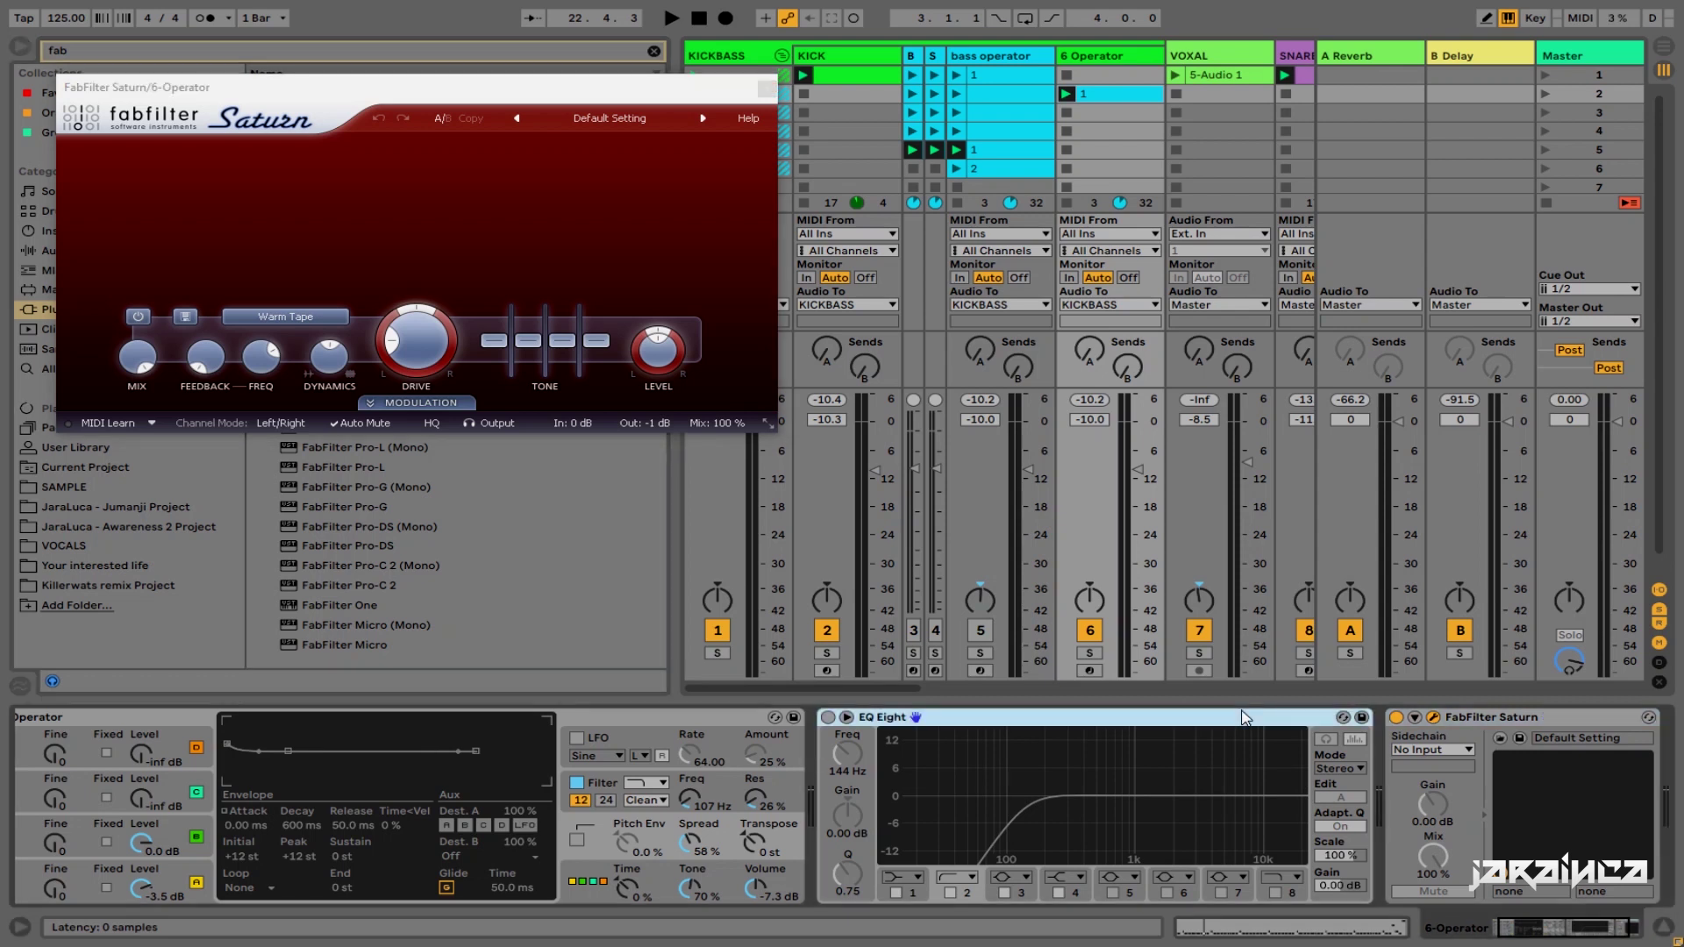
key(Delete)
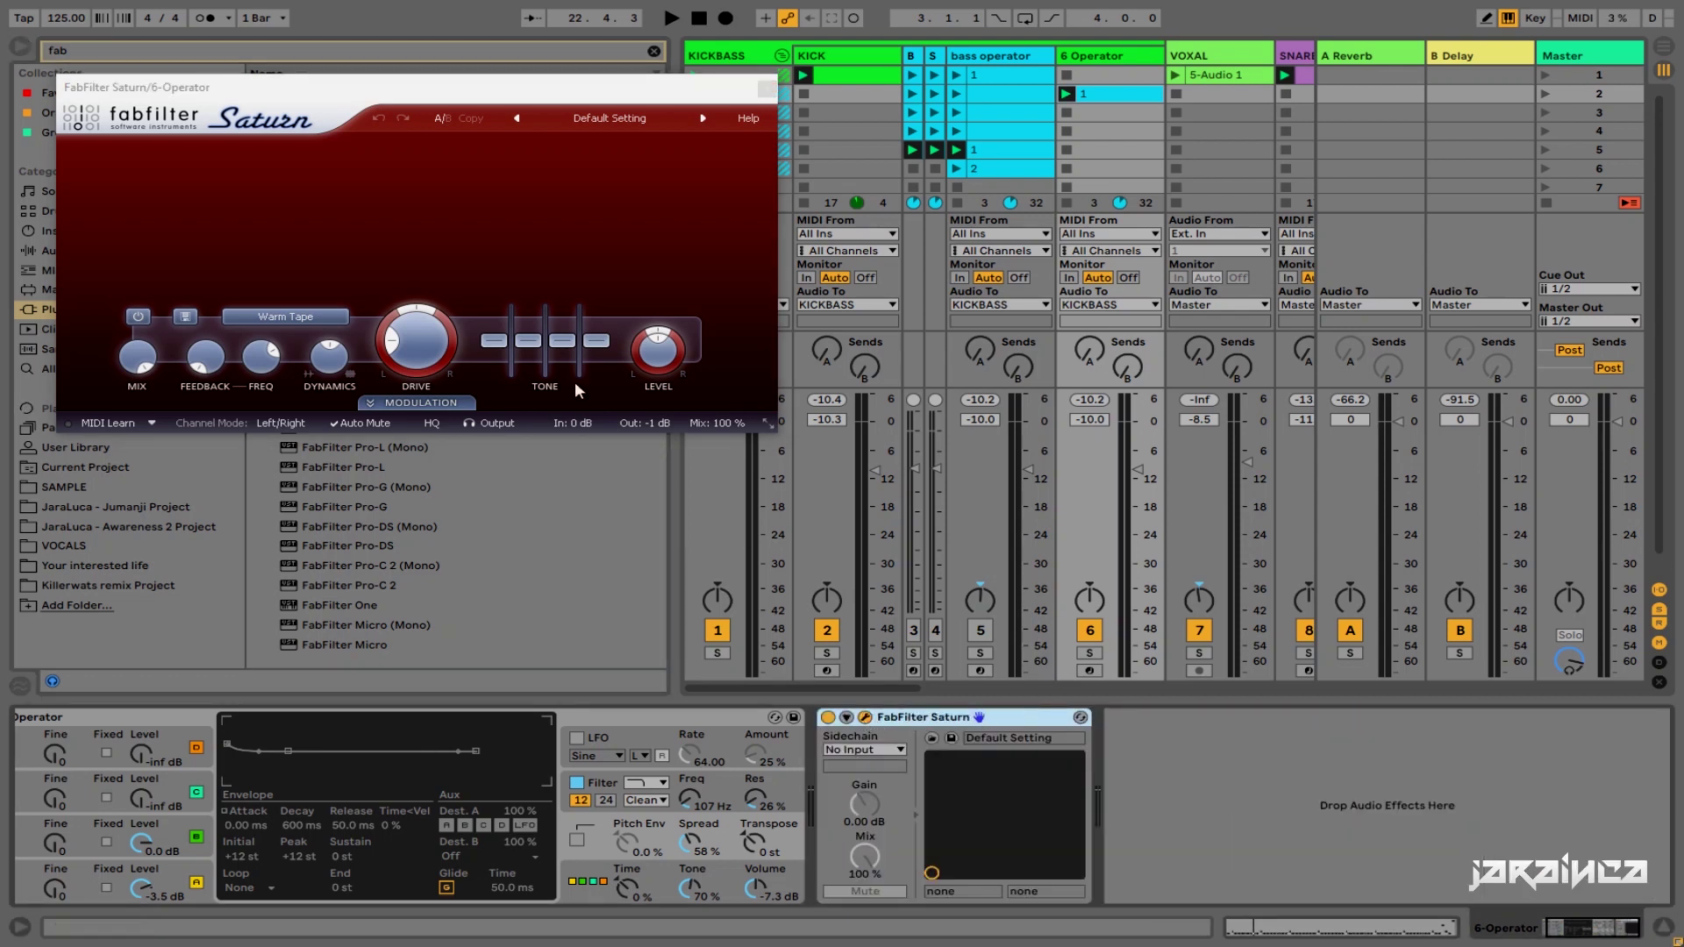
Step: Split Saturn into two bands, raising Band 2's level and drive to about 30 %
click(368, 171)
drag(368, 171, 397, 202)
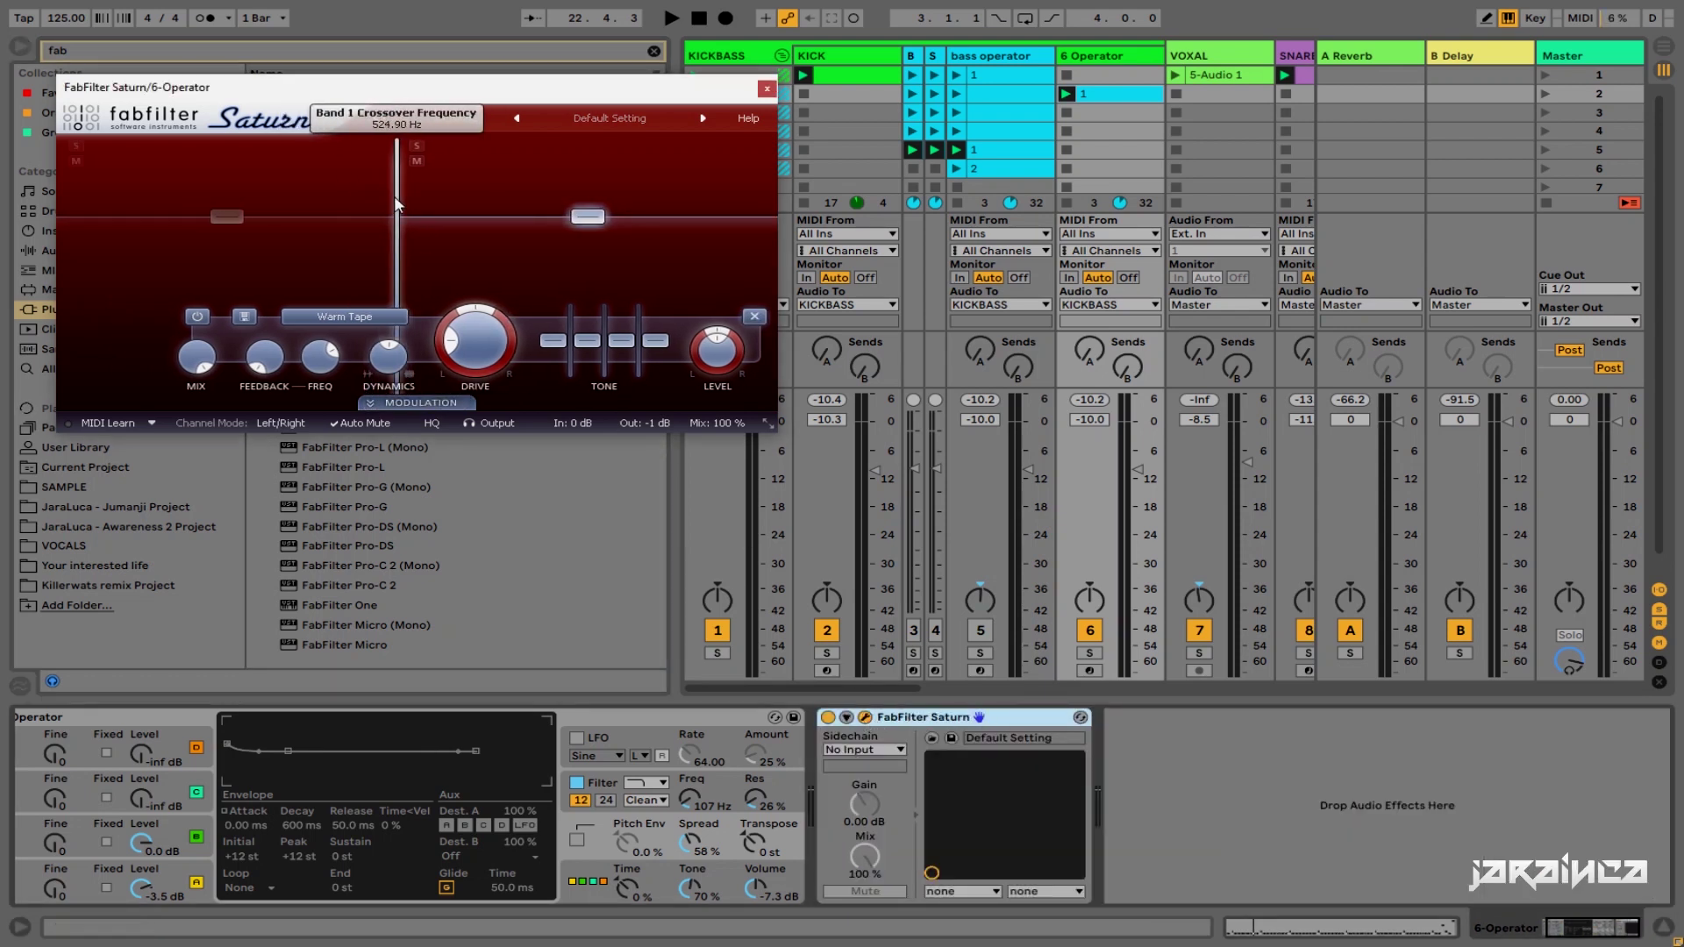
key(space)
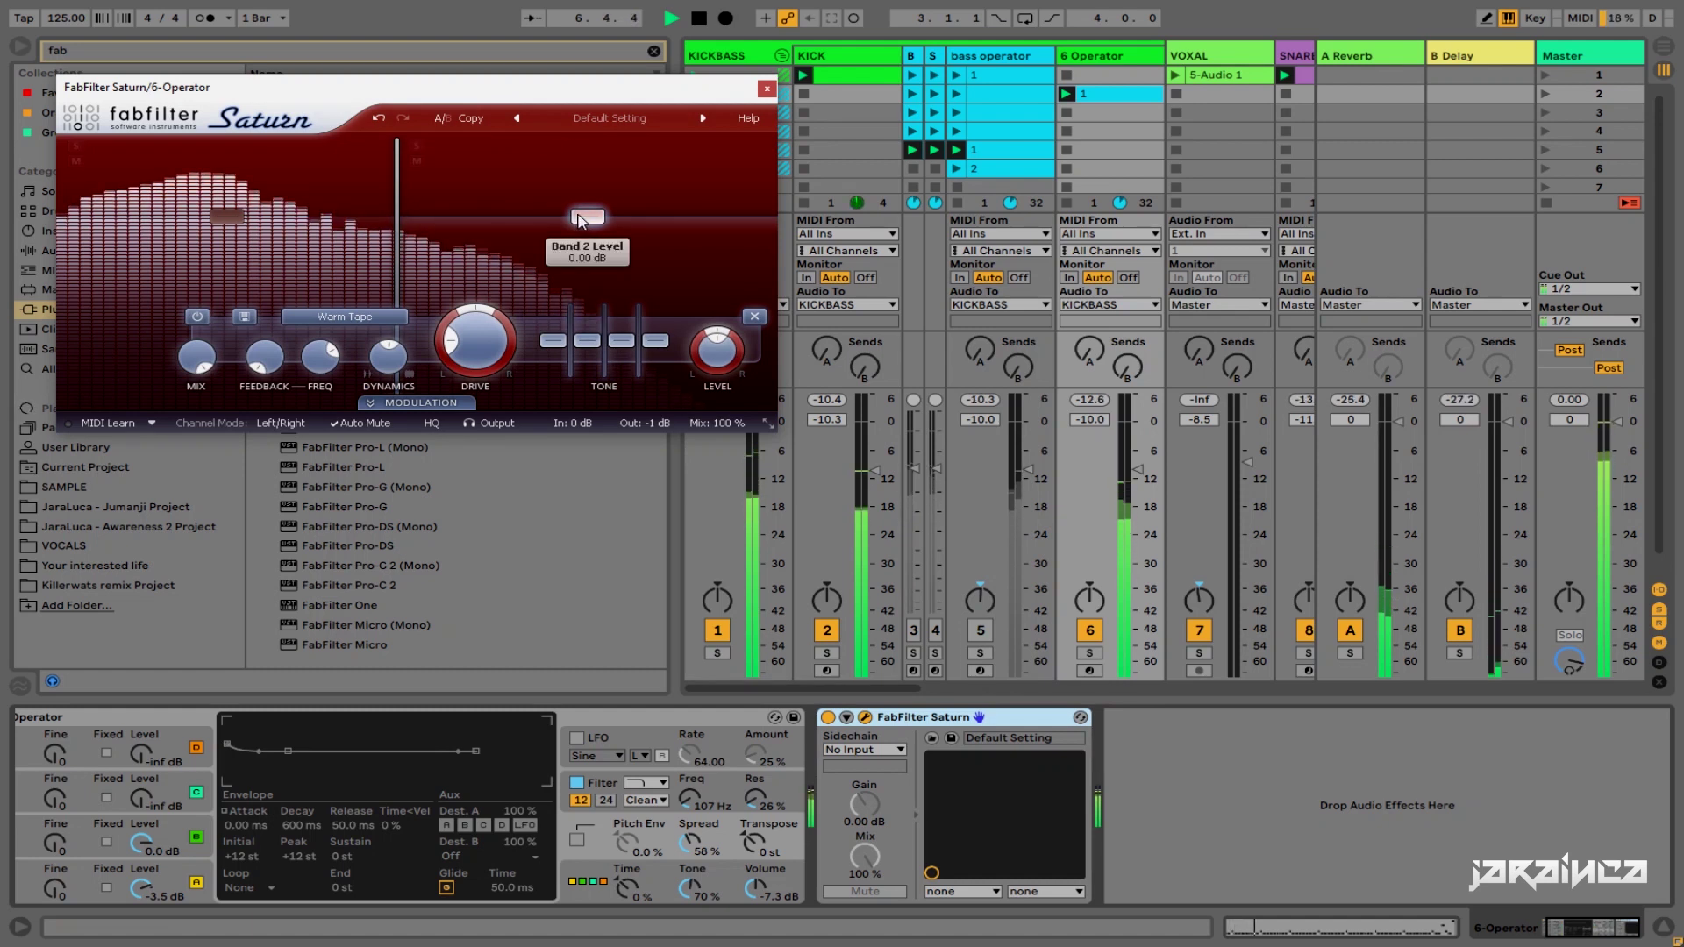
drag(579, 216, 579, 207)
drag(485, 351, 554, 266)
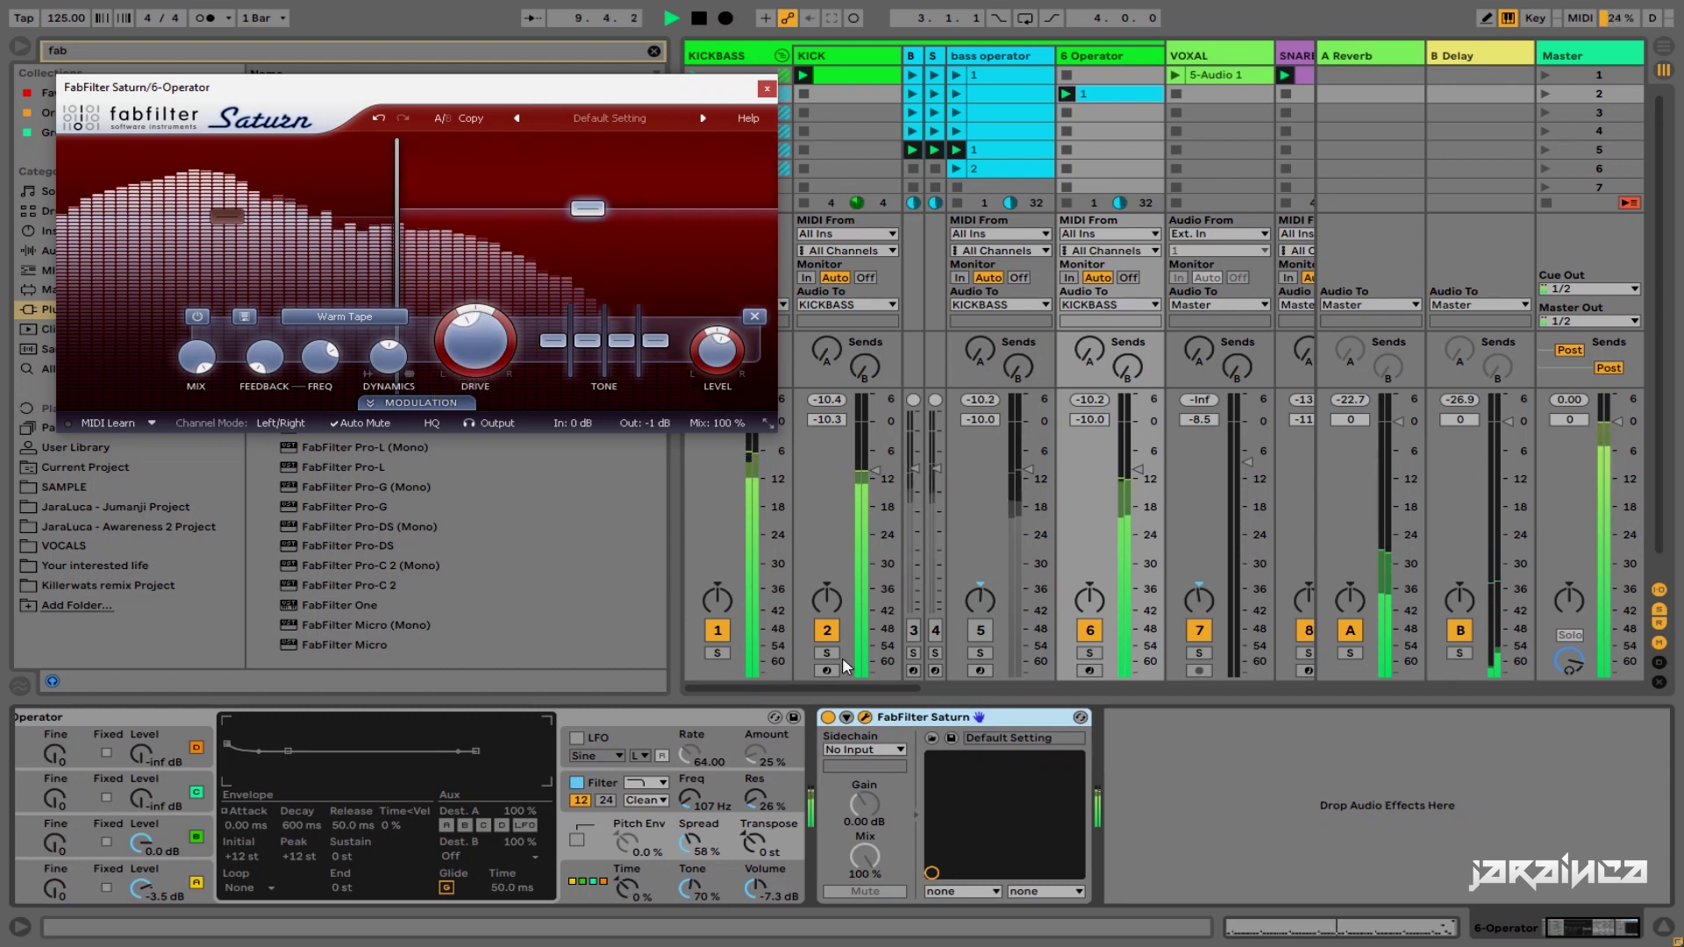
Step: Solo the KICKBASS track and close the Saturn plug-in window
click(718, 654)
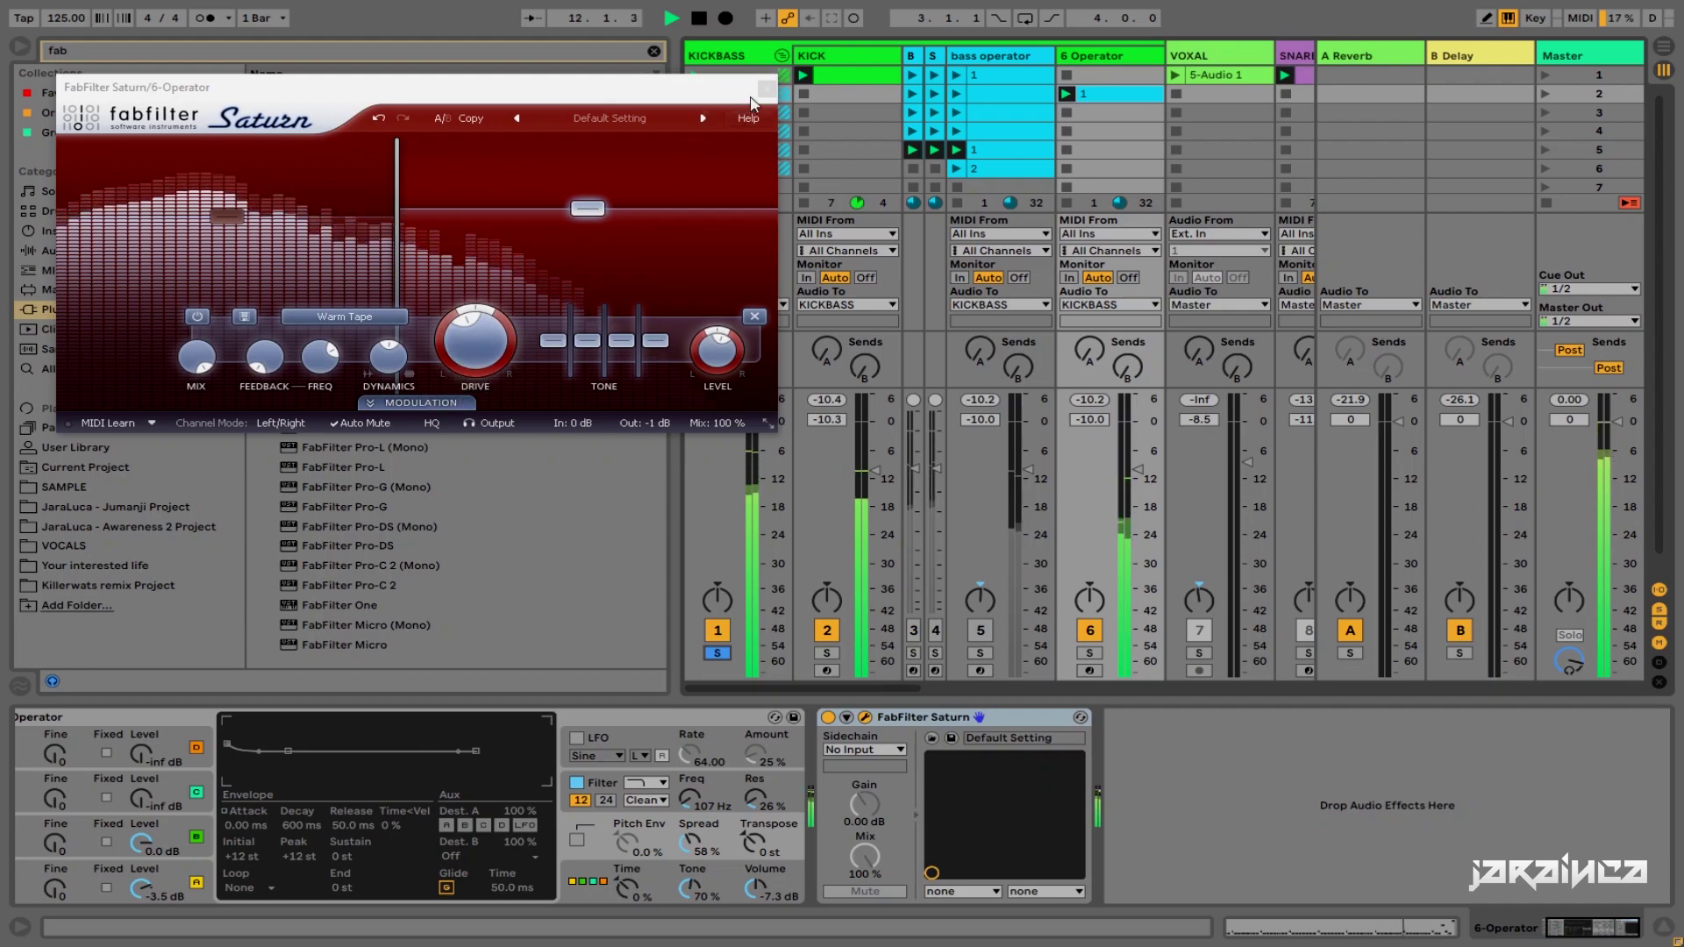
click(756, 130)
click(763, 91)
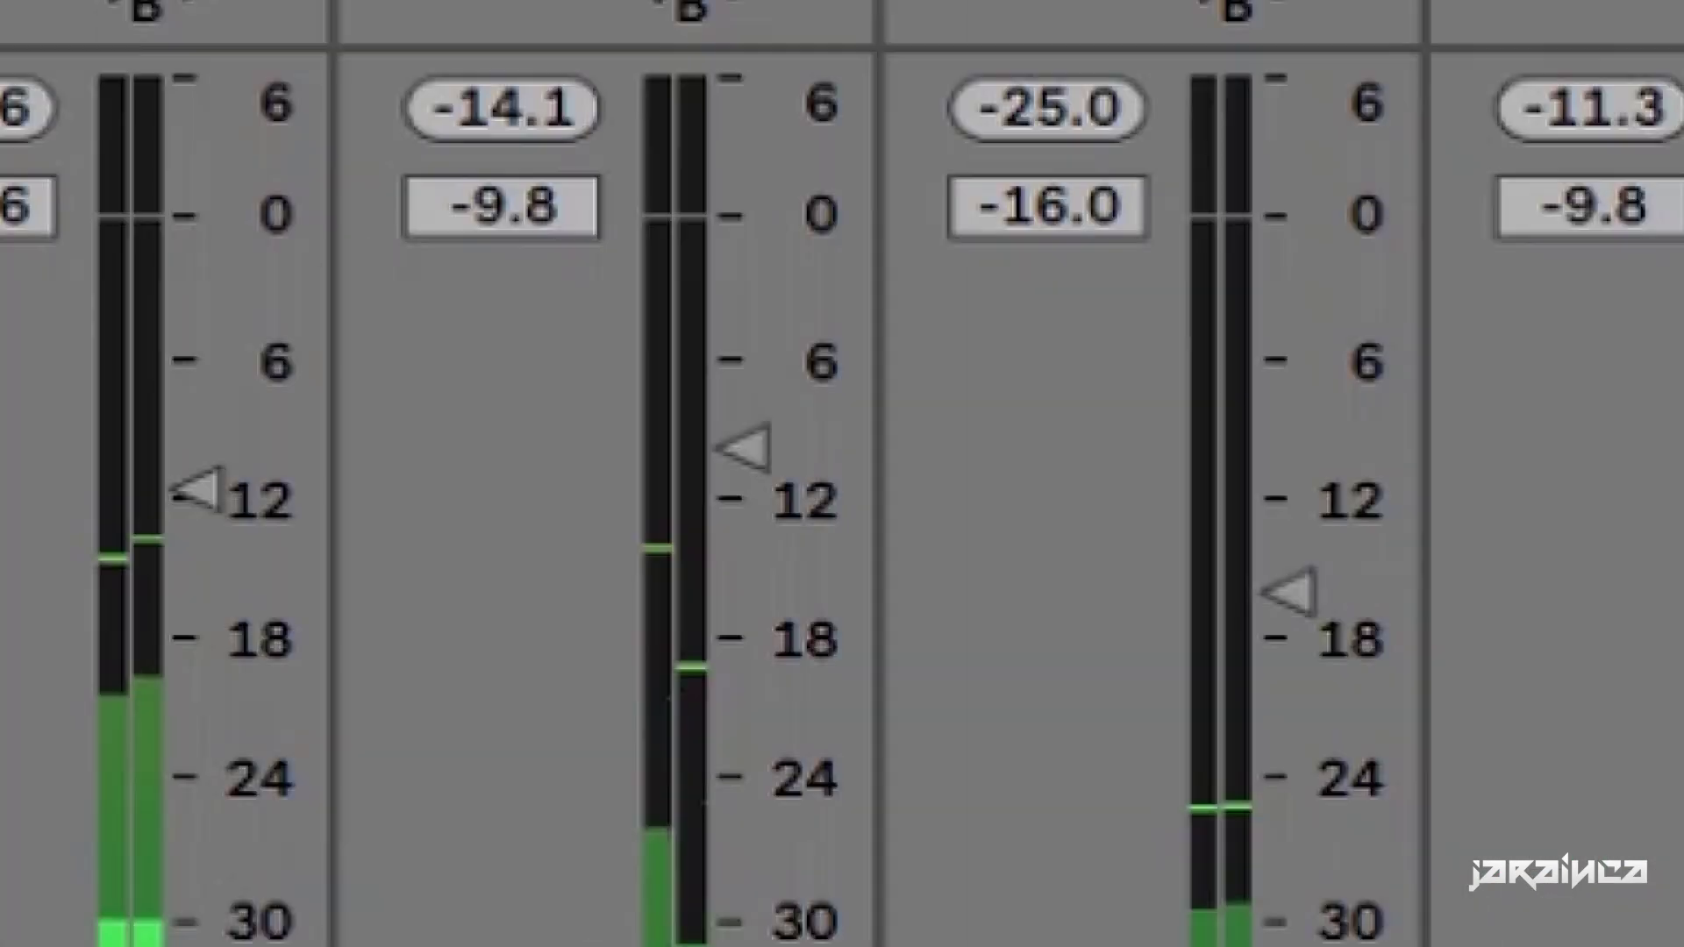